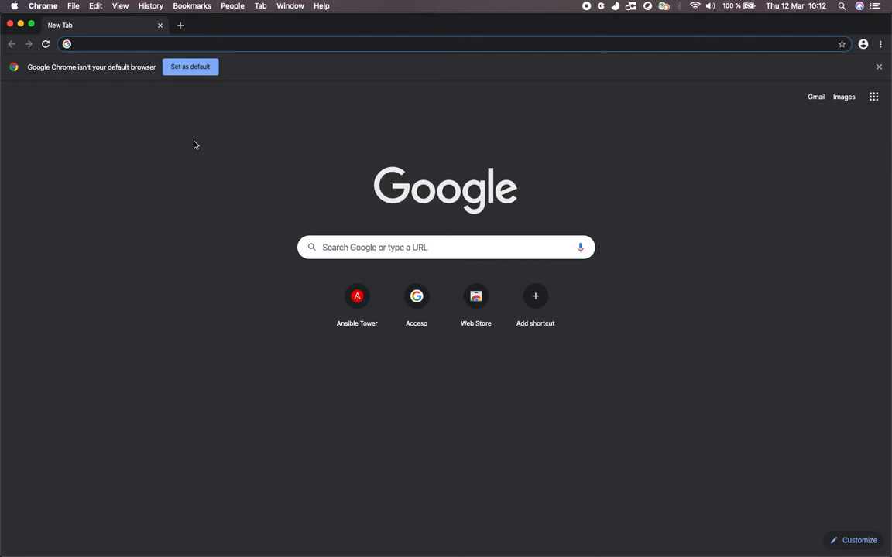
Open the Ansible Tower site at cio-ansible-tower.ahe.boulder.ibm.com.
{"action": "type", "text": "cio"}
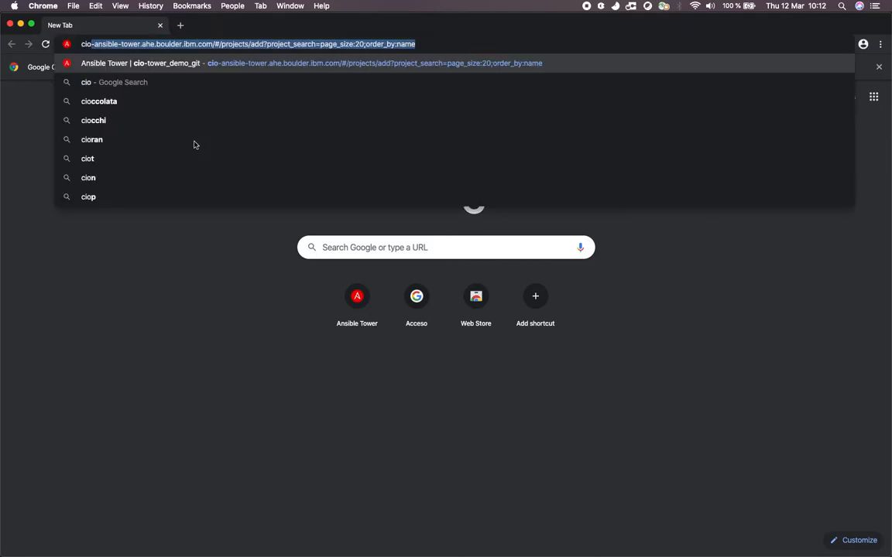
{"action": "left_click", "coordinate": [216, 44]}
{"action": "left_click_drag", "start_coordinate": [216, 44], "coordinate": [456, 39]}
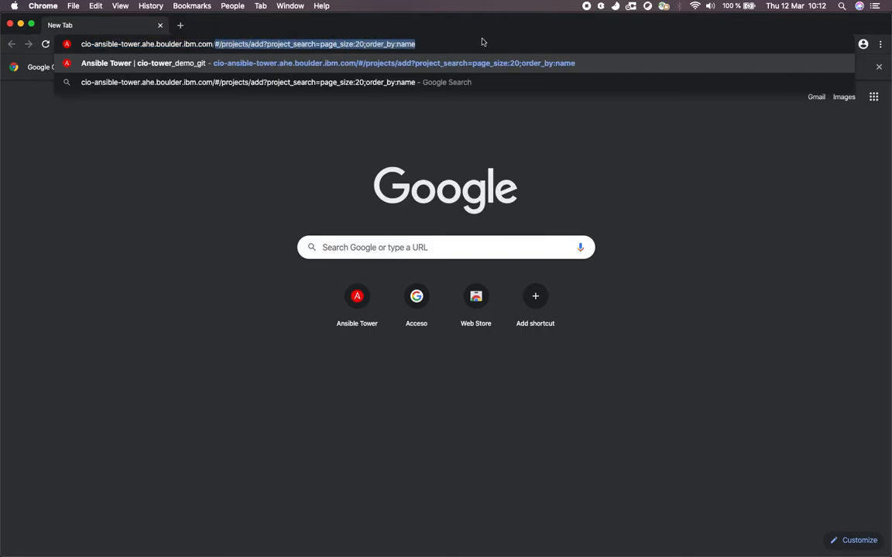
{"action": "key", "text": "BackSpace"}
{"action": "key", "text": "Return"}
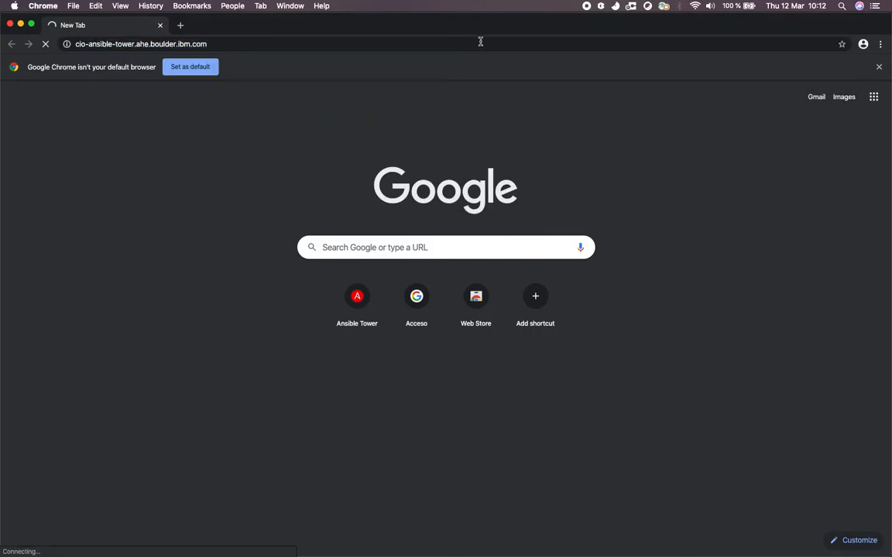
Switch to Firefox, open the main page of the cio-tower_git_demo repository, and return to Chrome.
{"action": "key", "text": "ctrl+Left"}
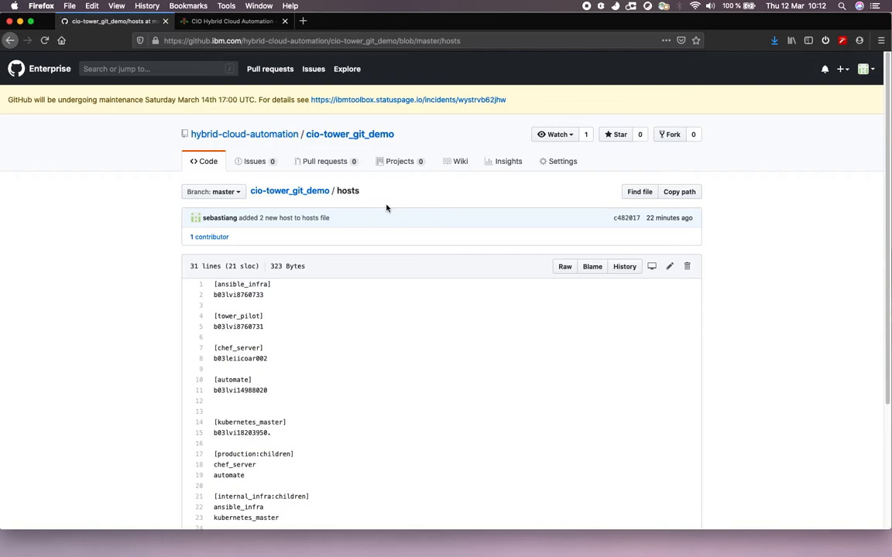
{"action": "left_click", "coordinate": [350, 136]}
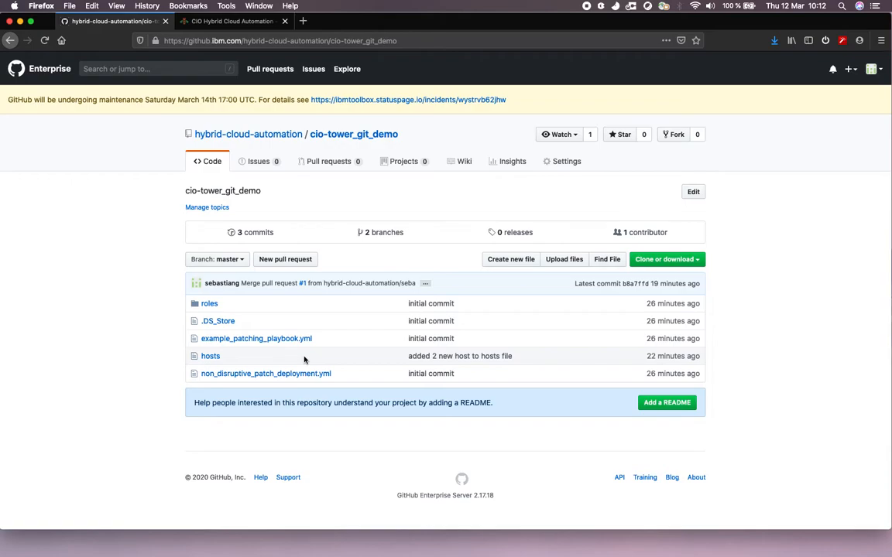
{"action": "key", "text": "ctrl+Right"}
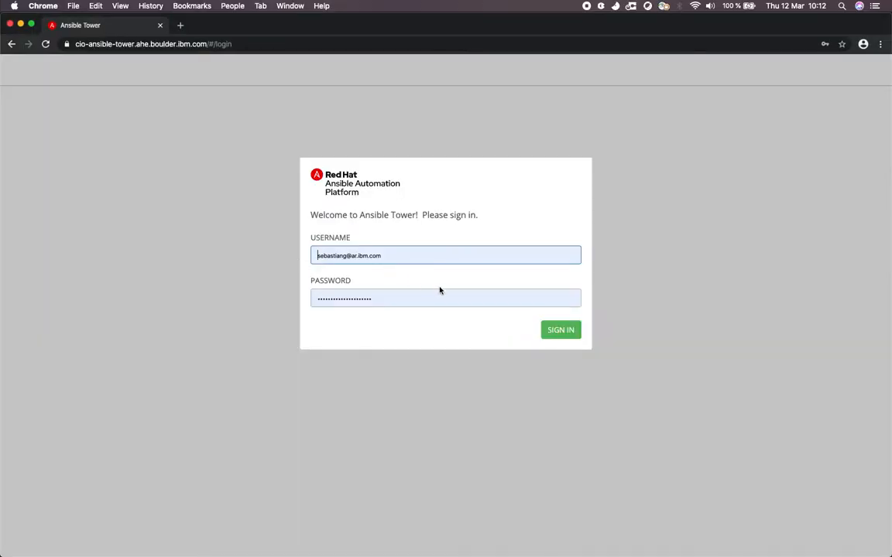
Sign in to Ansible Tower and start creating a new project.
{"action": "left_click", "coordinate": [563, 335]}
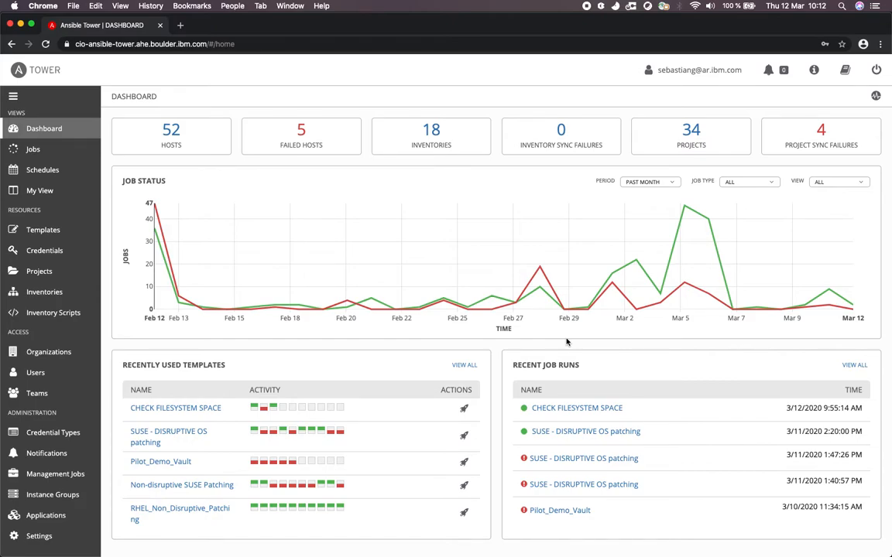
{"action": "left_click", "coordinate": [38, 272]}
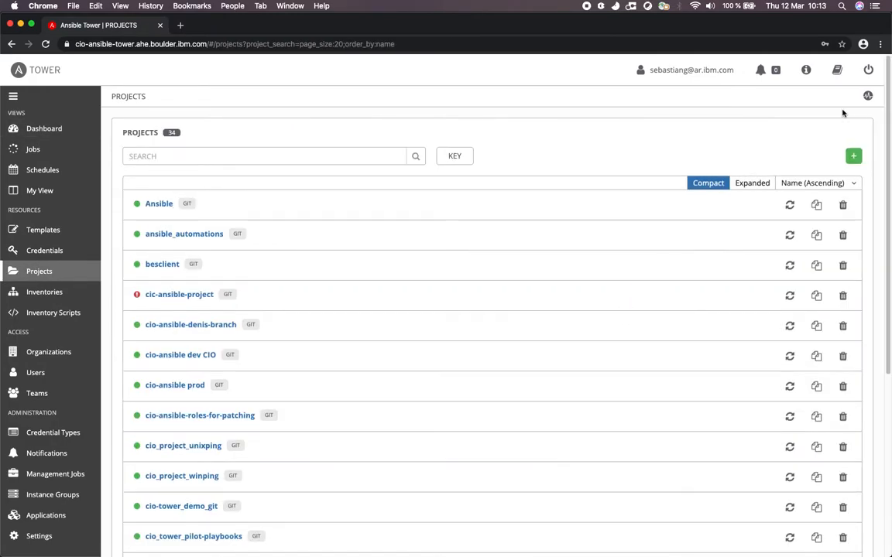
{"action": "left_click", "coordinate": [853, 155]}
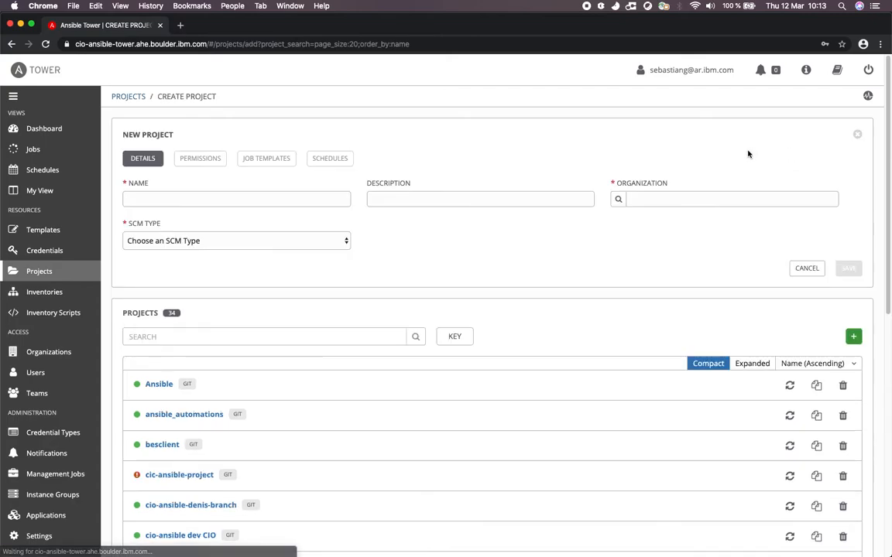
Enter _demo_git_sync as both the name and the description of the new project.
{"action": "left_click", "coordinate": [338, 201]}
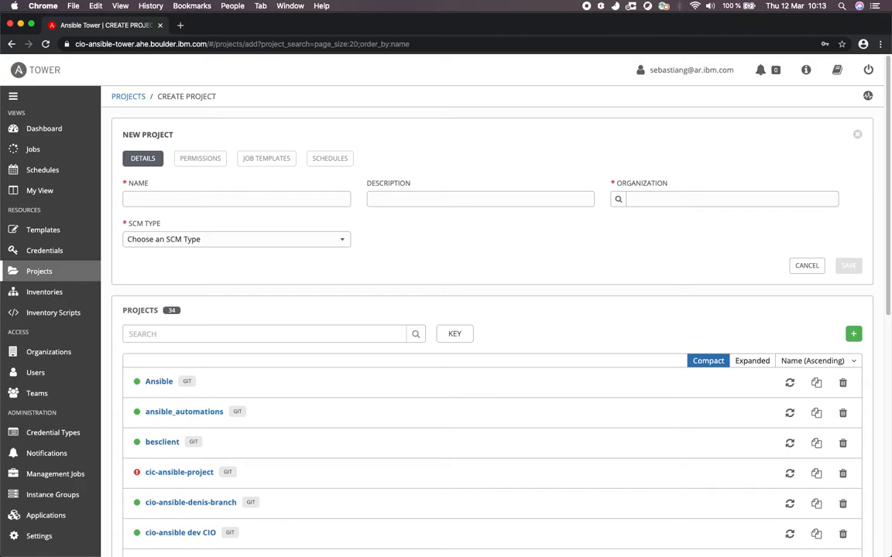
{"action": "type", "text": "_demo_git_sync"}
{"action": "double_click", "coordinate": [295, 198]}
{"action": "key", "text": "super+c"}
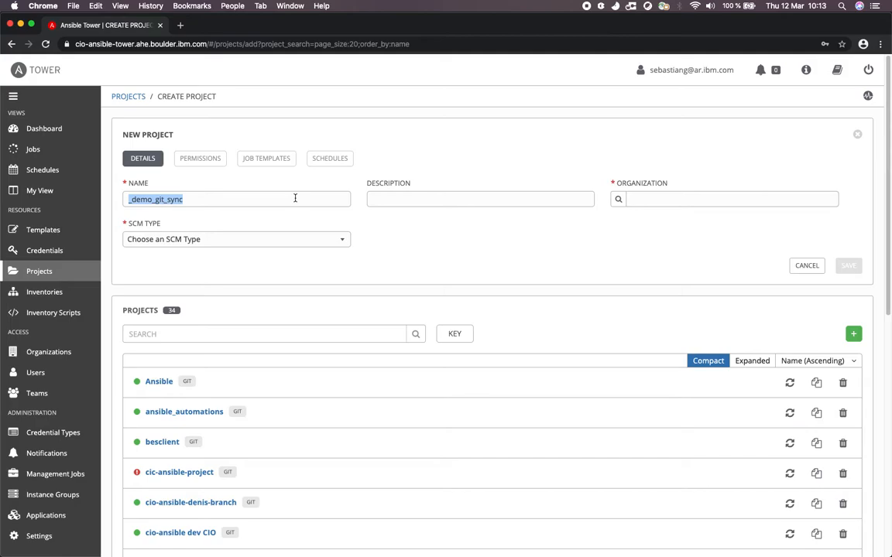
{"action": "left_click", "coordinate": [424, 204]}
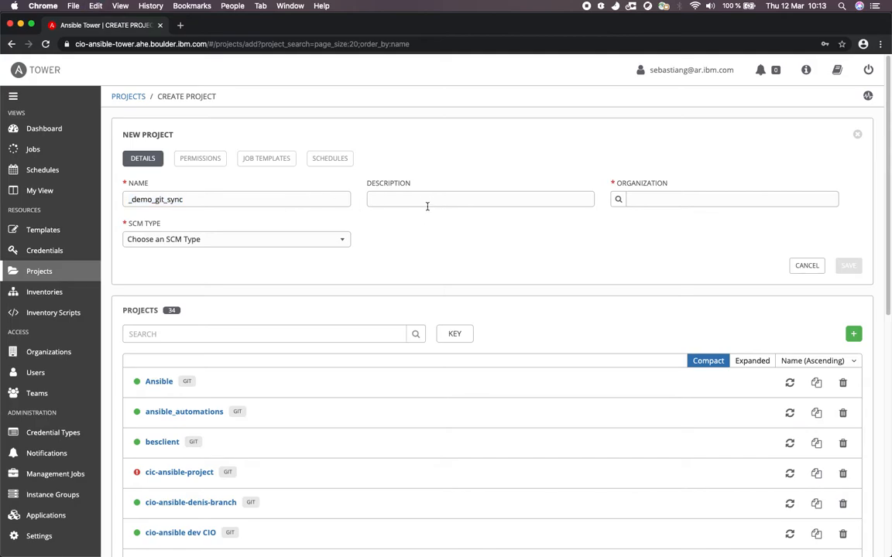
{"action": "key", "text": "super+v"}
Assign the Hybrid Cloud Automation organization to the new project.
{"action": "left_click", "coordinate": [618, 200]}
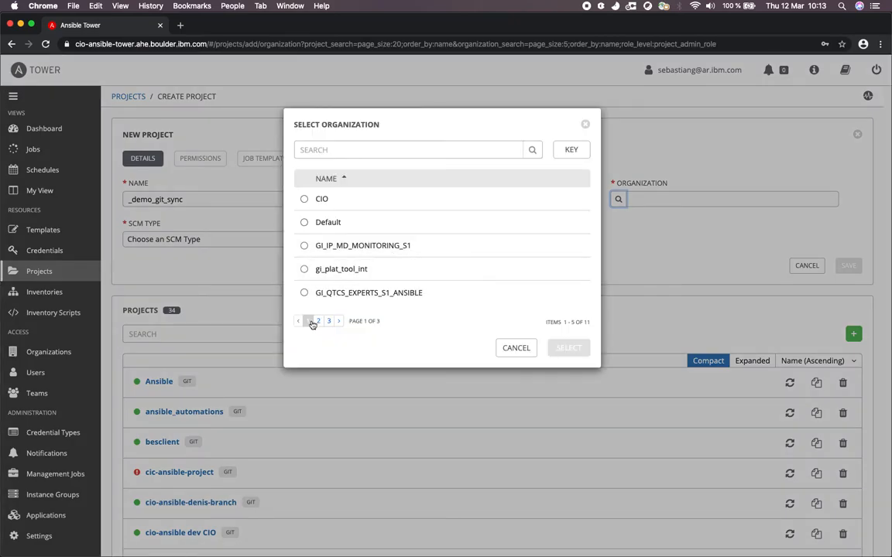
{"action": "left_click", "coordinate": [314, 322]}
{"action": "left_click", "coordinate": [313, 248]}
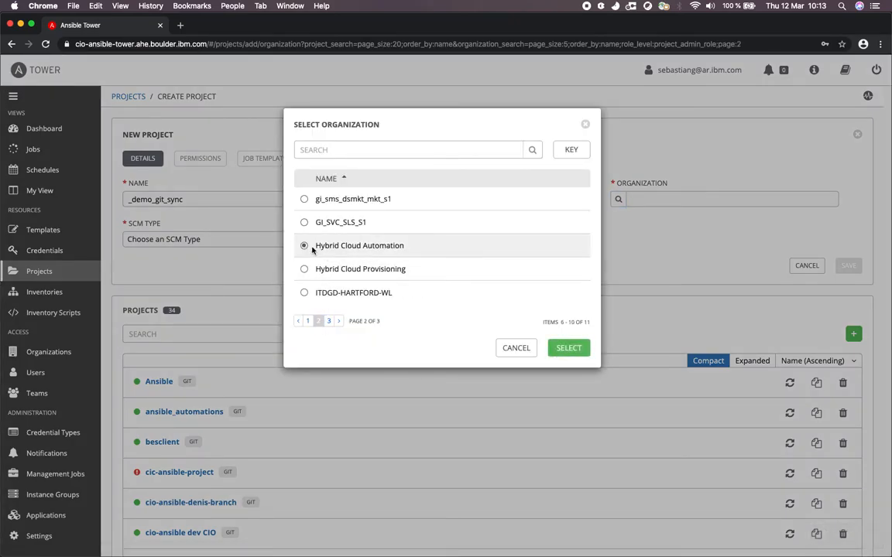
{"action": "left_click", "coordinate": [569, 348]}
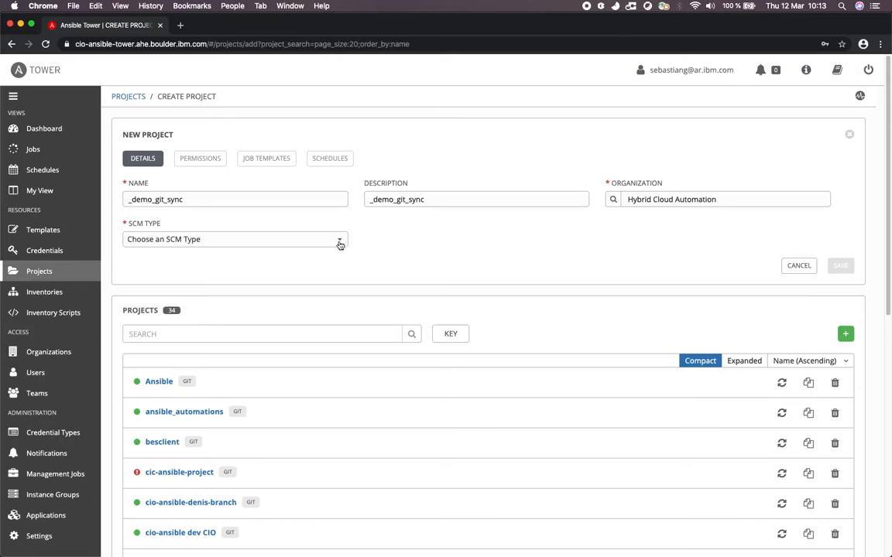
Set the SCM type to Git and copy the cio-tower_git_demo repository address from Firefox into the SCM URL.
{"action": "left_click", "coordinate": [339, 243]}
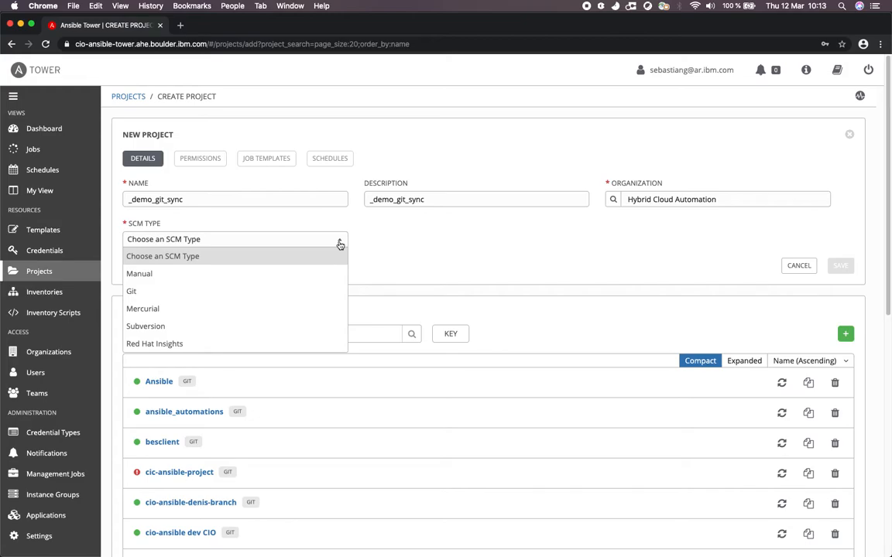
{"action": "left_click", "coordinate": [178, 293]}
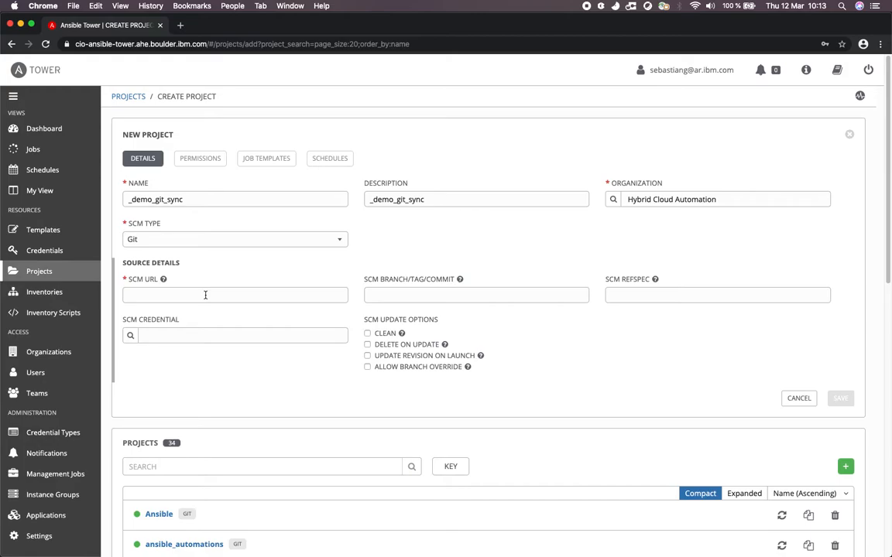
{"action": "key", "text": "ctrl+Left"}
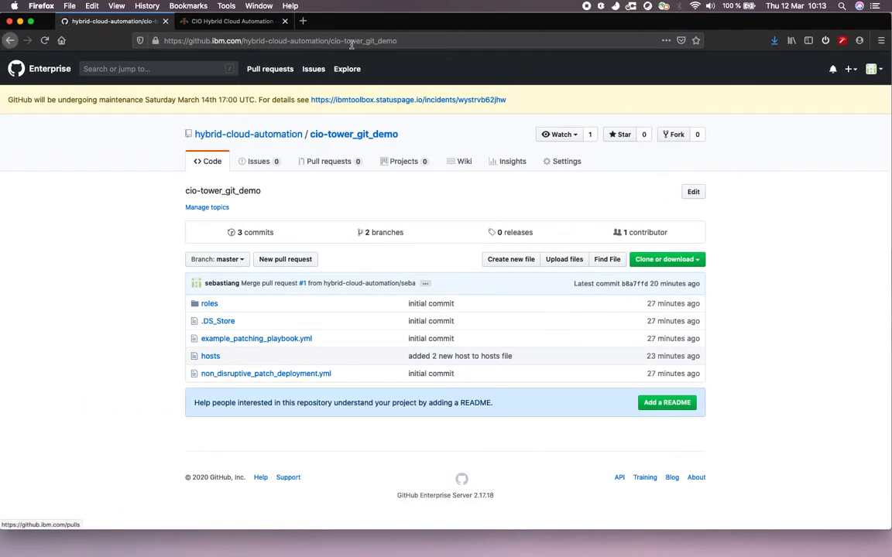
{"action": "left_click", "coordinate": [418, 43]}
{"action": "key", "text": "super+c"}
{"action": "key", "text": "ctrl+Right"}
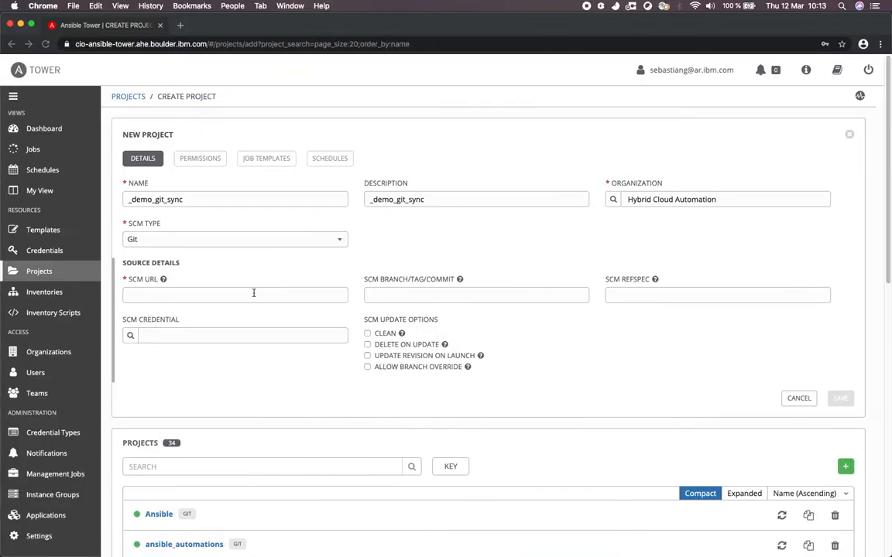
{"action": "left_click", "coordinate": [246, 293]}
{"action": "key", "text": "super+v"}
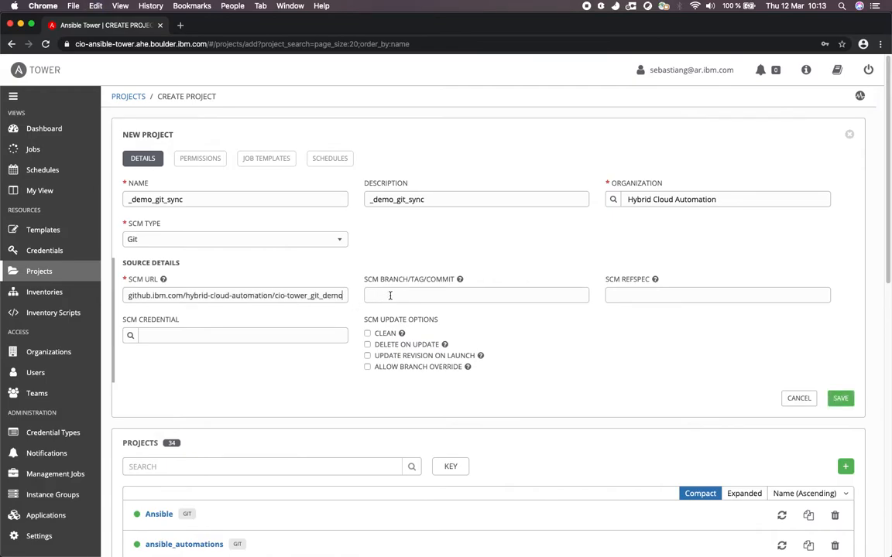
Try development as the SCM branch, clear the value again, and check the help for SCM refspec.
{"action": "left_click", "coordinate": [391, 295]}
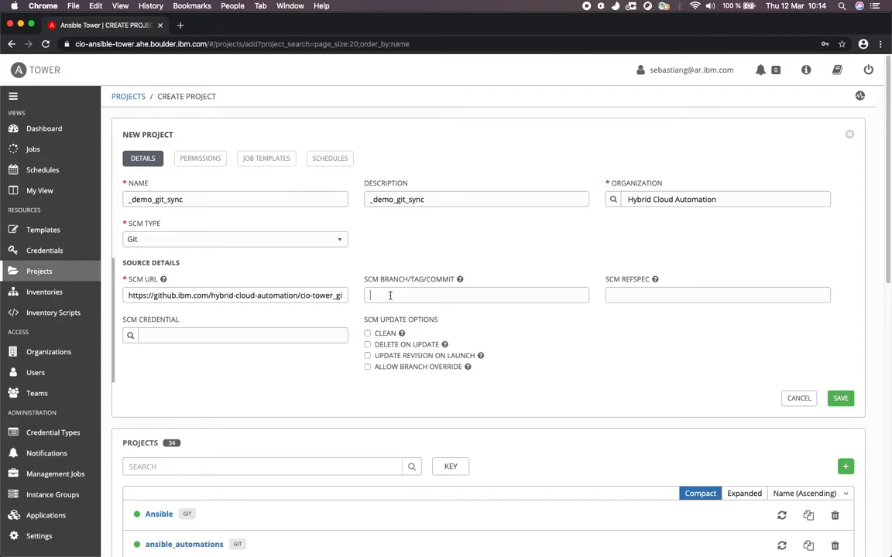
{"action": "left_click", "coordinate": [391, 295]}
{"action": "type", "text": "seba"}
{"action": "key", "text": "BackSpace"}
{"action": "key", "text": "BackSpace"}
{"action": "key", "text": "BackSpace"}
{"action": "type", "text": "development"}
{"action": "double_click", "coordinate": [387, 296]}
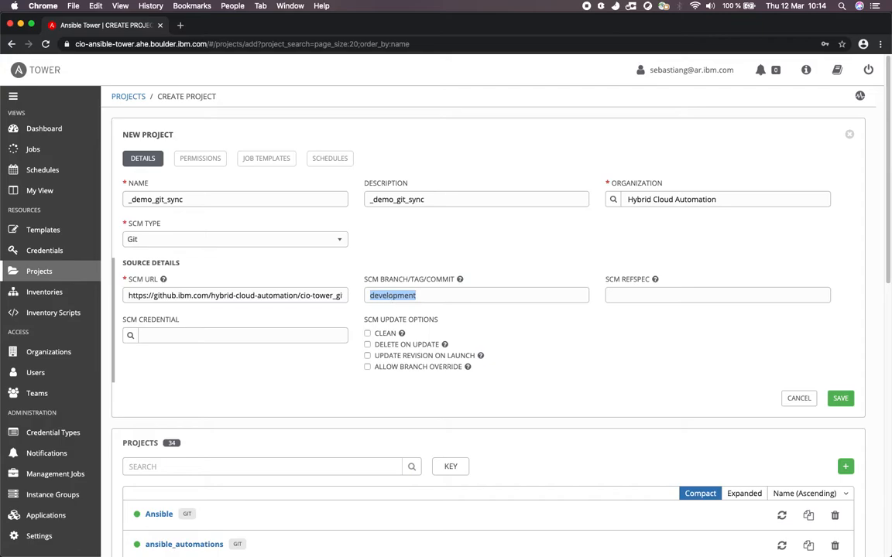
{"action": "key", "text": "BackSpace"}
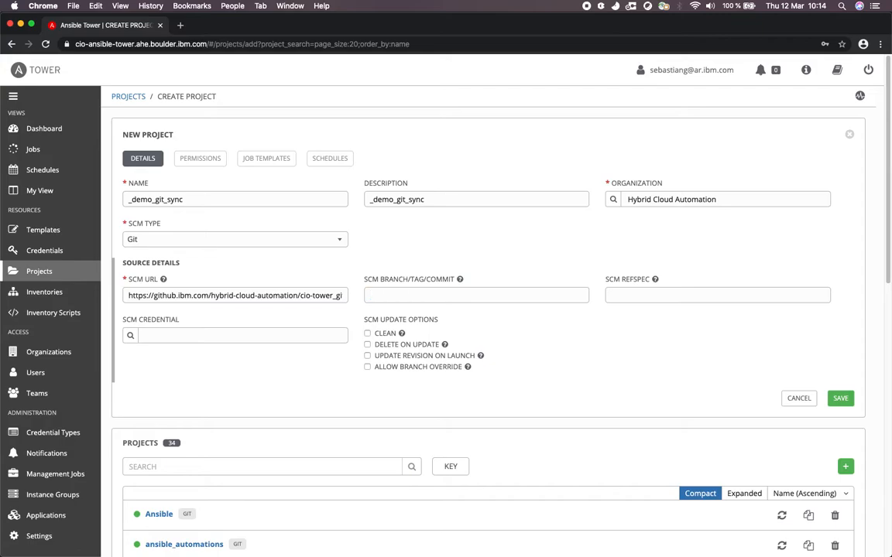
{"action": "left_click", "coordinate": [642, 293]}
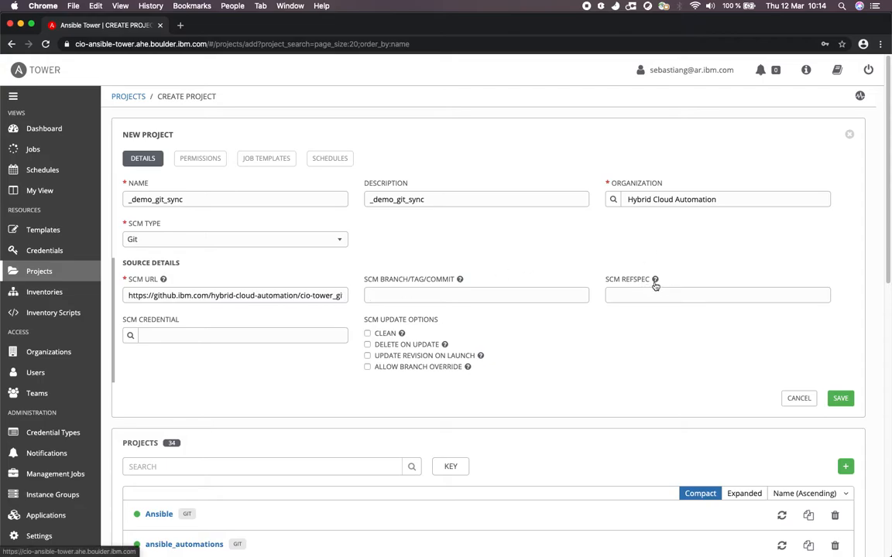
{"action": "left_click", "coordinate": [654, 280]}
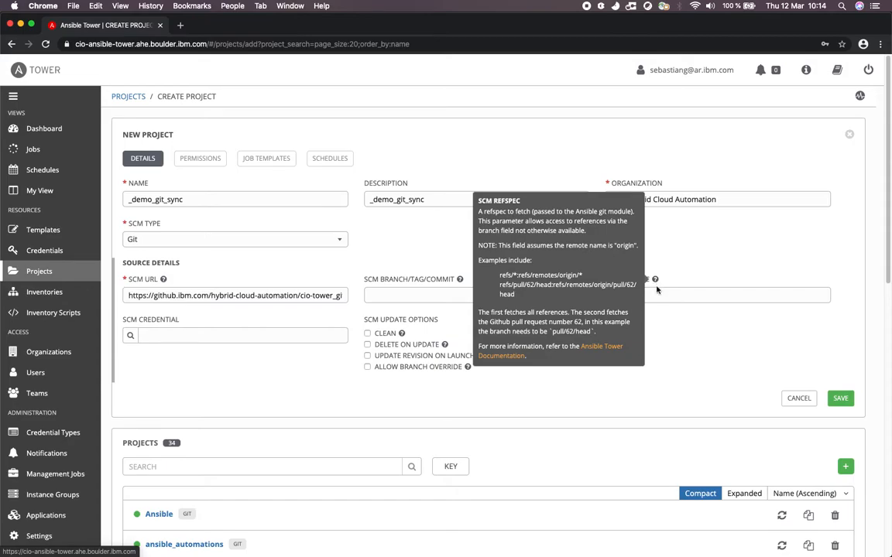
Assign CIO-ansible-github as the SCM credential and save the new project.
{"action": "left_click", "coordinate": [130, 336]}
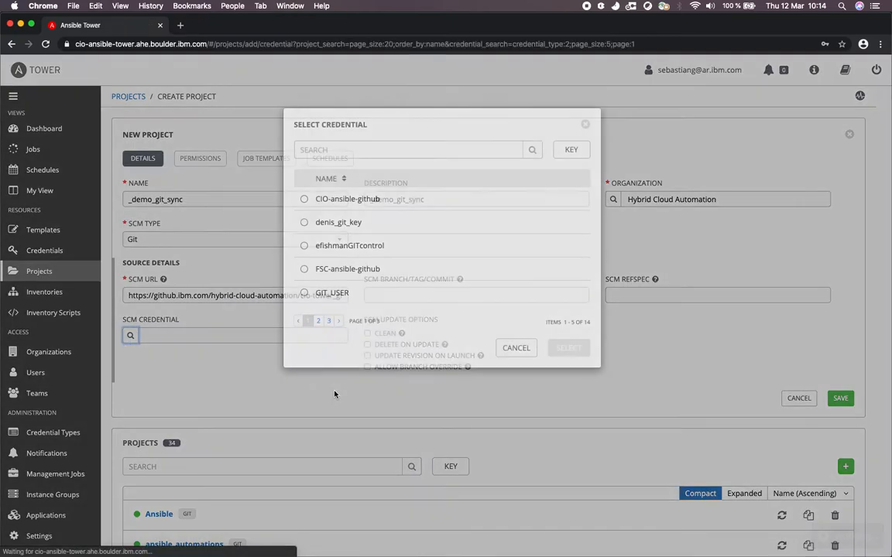
{"action": "left_click", "coordinate": [304, 199]}
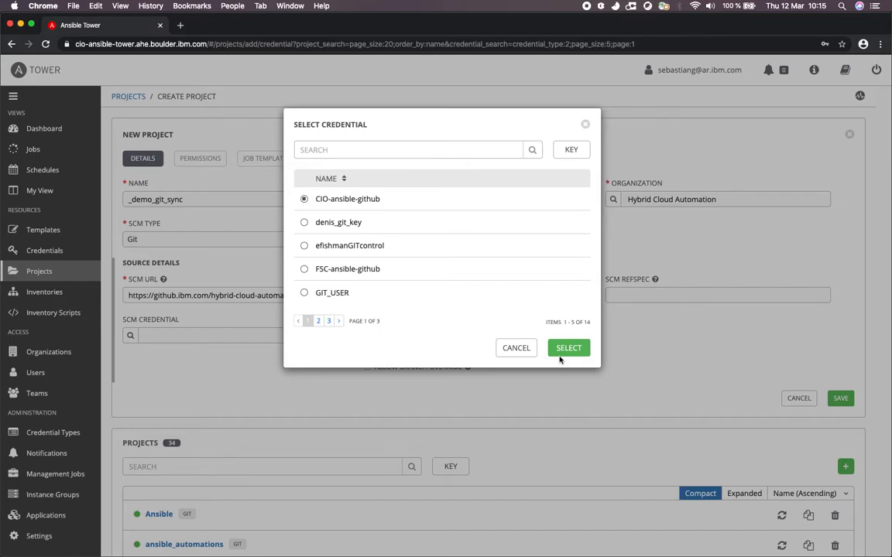
{"action": "key", "text": "ctrl+Left"}
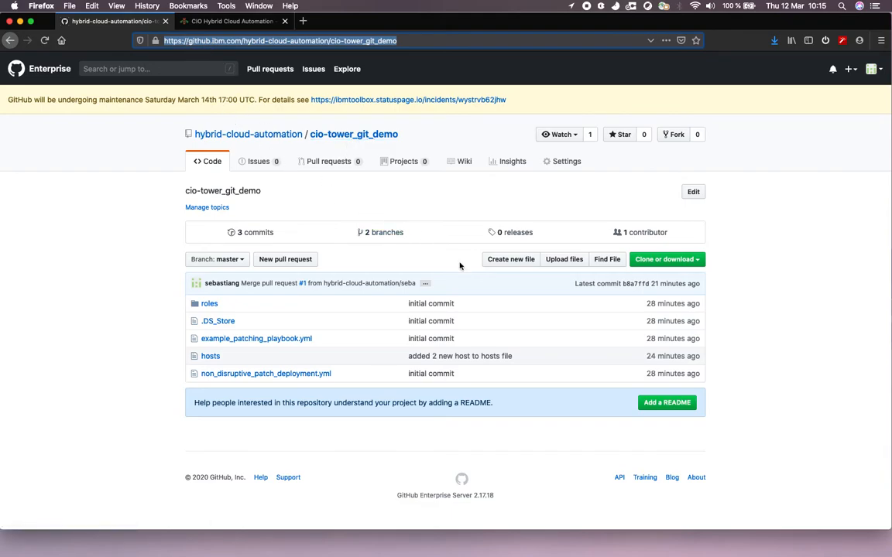
{"action": "key", "text": "ctrl+Right"}
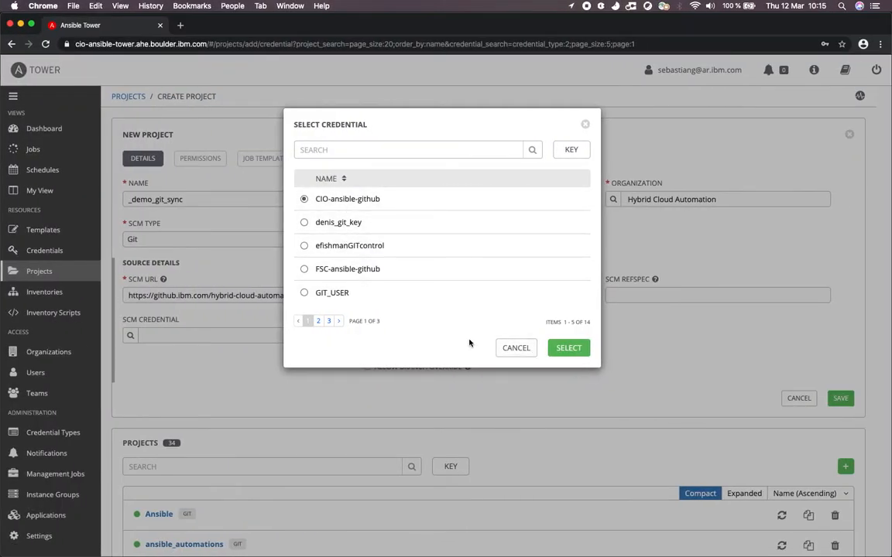
{"action": "key", "text": "ctrl+Left"}
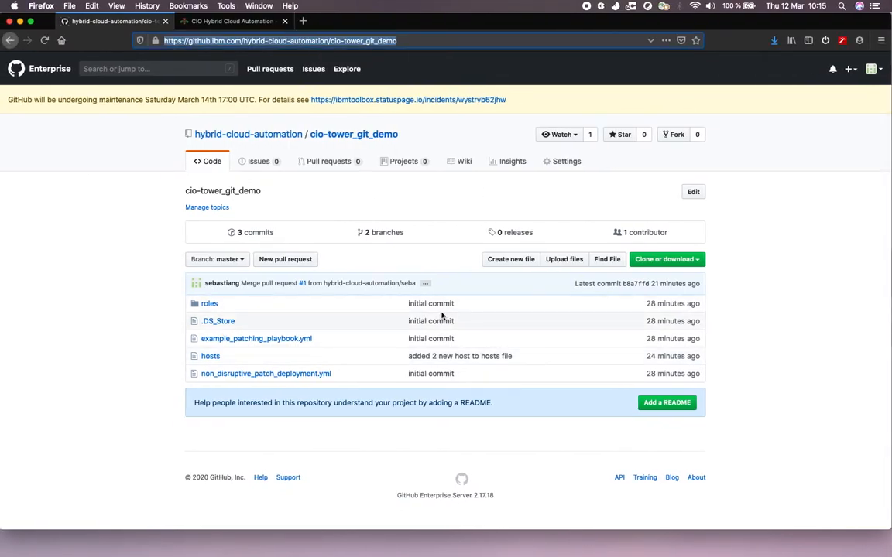
{"action": "key", "text": "ctrl+Right"}
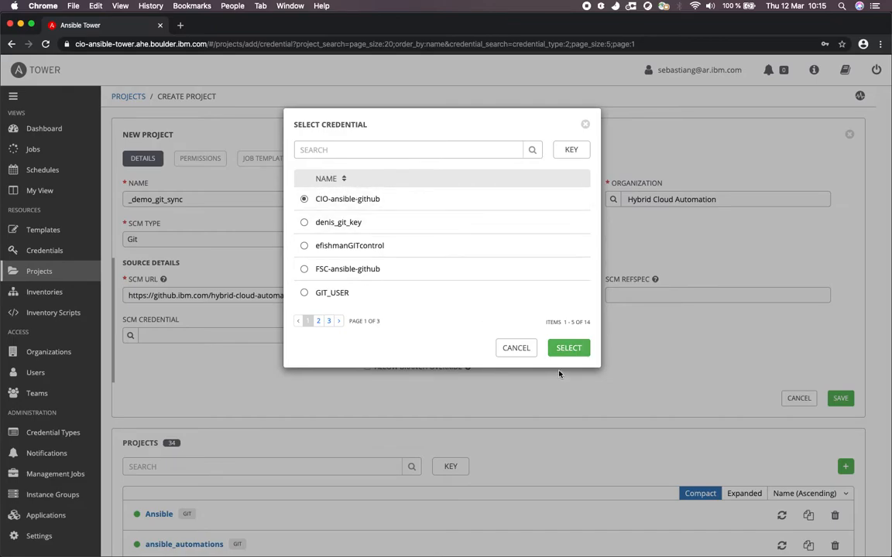
{"action": "left_click", "coordinate": [568, 348]}
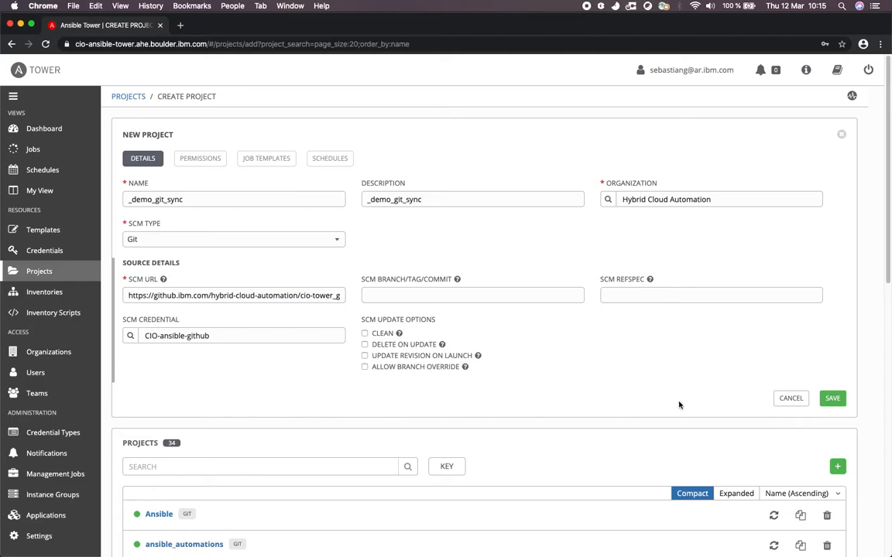
{"action": "left_click", "coordinate": [832, 398]}
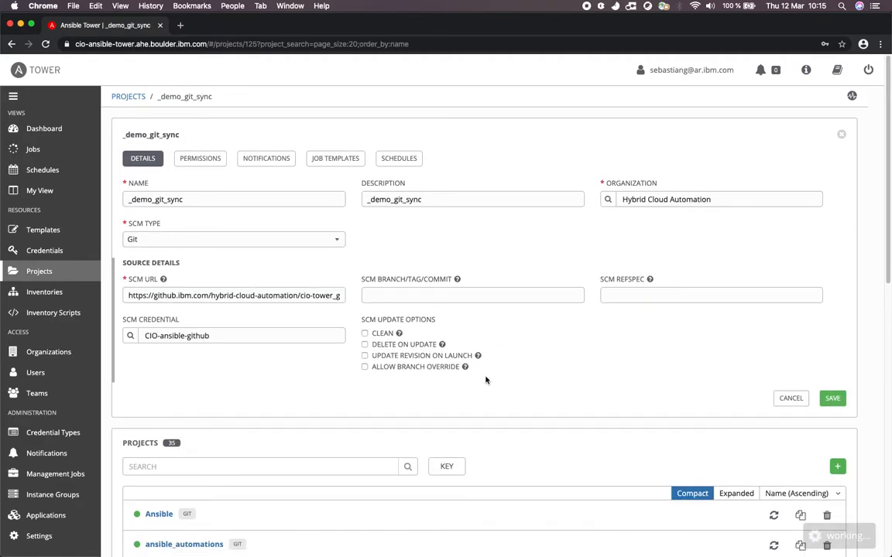
{"action": "scroll", "coordinate": [485, 380], "scroll_direction": "down", "scroll_amount": 1}
{"action": "scroll", "coordinate": [486, 380], "scroll_direction": "down", "scroll_amount": 1}
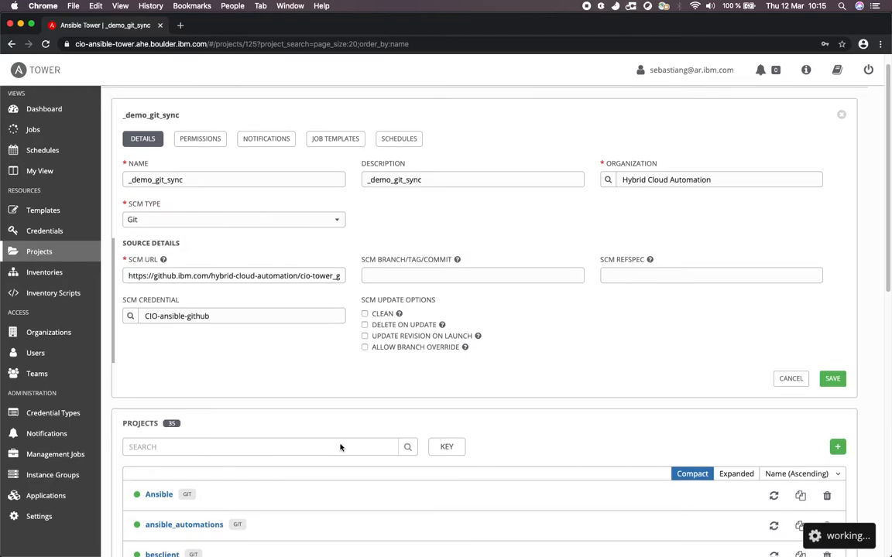
{"action": "key", "text": "super+v"}
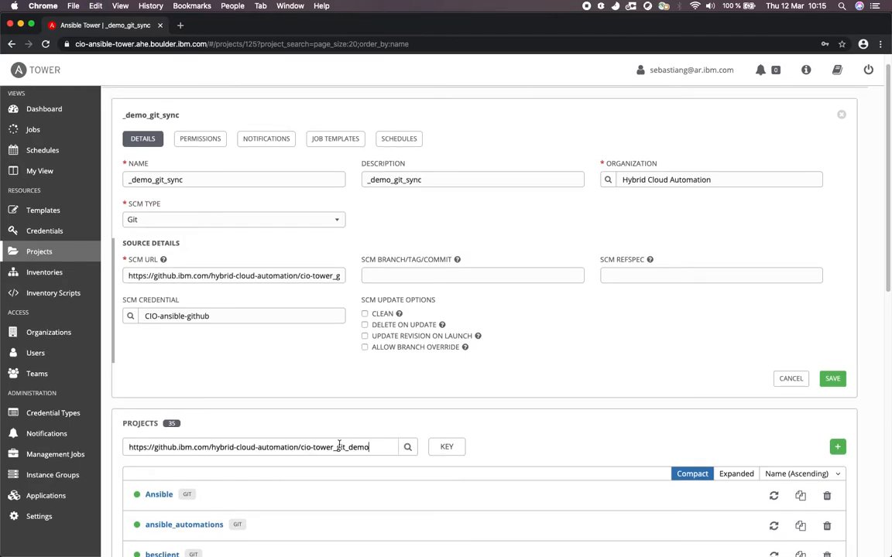
{"action": "key", "text": "super+a"}
{"action": "key", "text": "BackSpace"}
Search the projects list for the new project by its name, _demo_git_sync.
{"action": "double_click", "coordinate": [193, 183]}
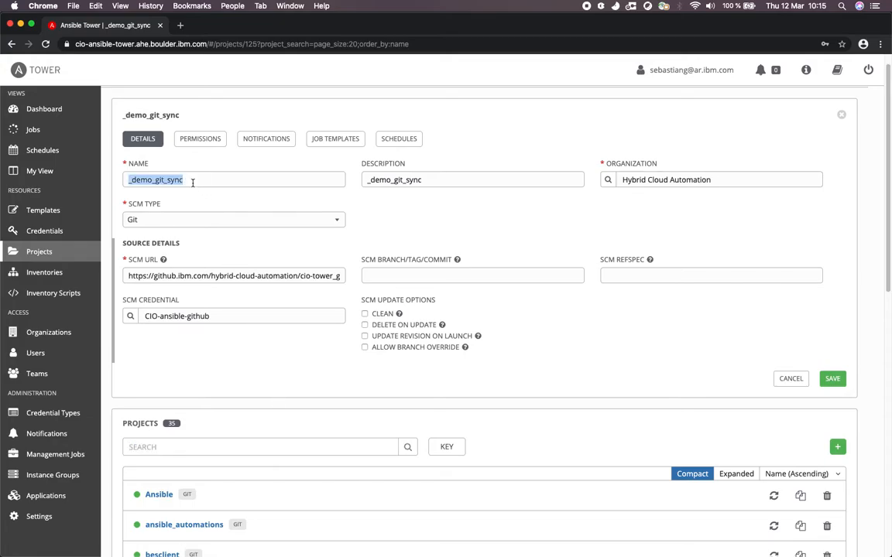
{"action": "key", "text": "super+c"}
{"action": "left_click", "coordinate": [185, 447]}
{"action": "key", "text": "super+v"}
{"action": "key", "text": "Return"}
Open the latest update job of the _demo_git_sync project and relaunch it.
{"action": "scroll", "coordinate": [355, 478], "scroll_direction": "down", "scroll_amount": 2}
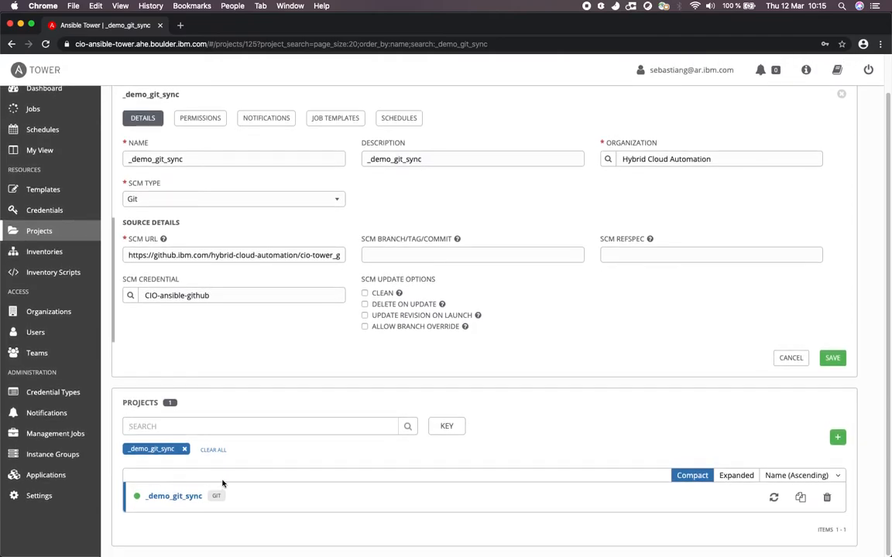
{"action": "left_click", "coordinate": [138, 501]}
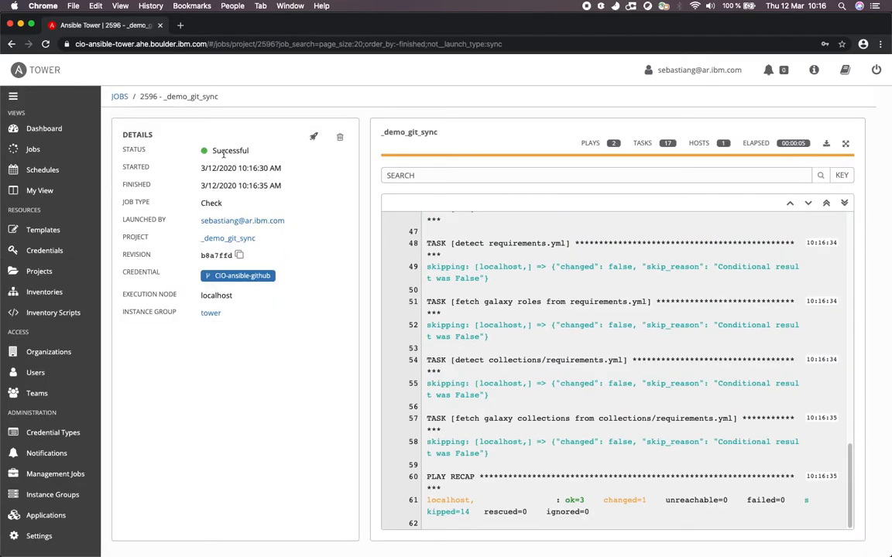
{"action": "left_click", "coordinate": [314, 139]}
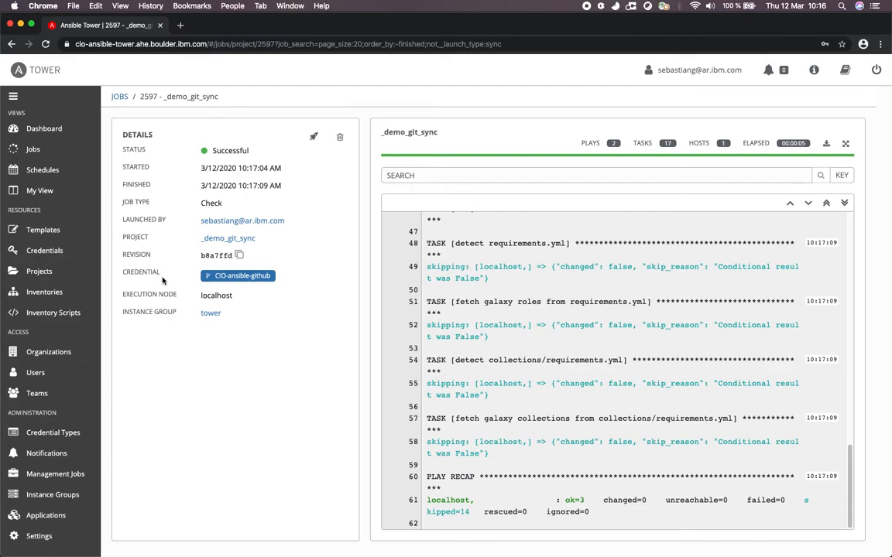
Compare the job's revision with the repository's latest commit in Firefox, look at the hosts and example_patching_playbook.yml files, and return to Chrome.
{"action": "double_click", "coordinate": [207, 255]}
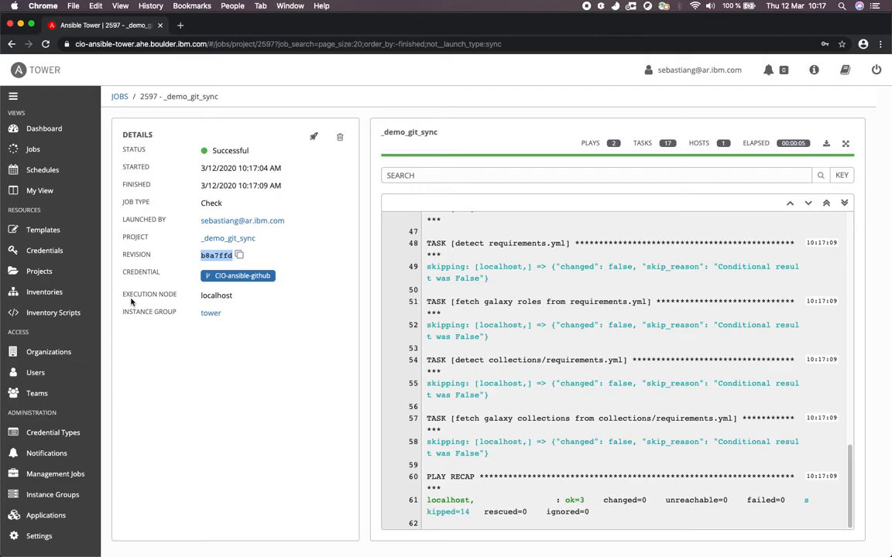
{"action": "key", "text": "ctrl+Left"}
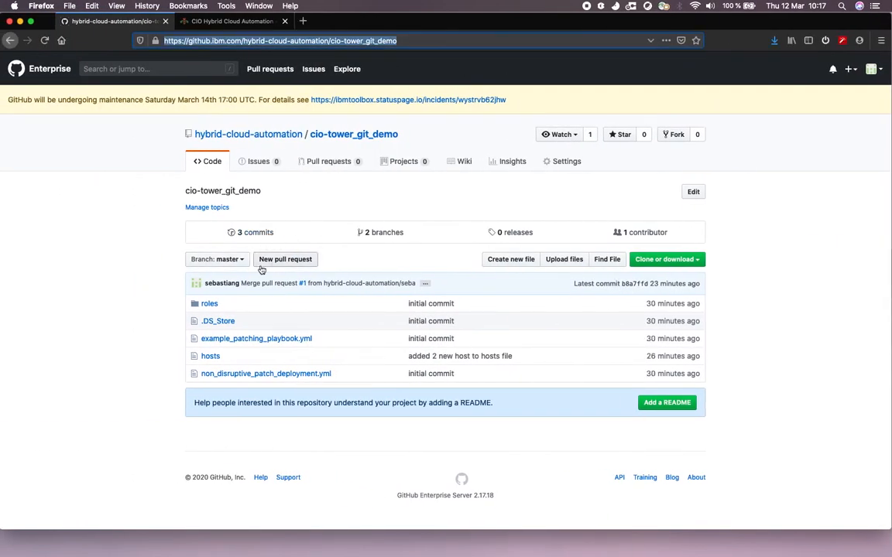
{"action": "left_click", "coordinate": [207, 357]}
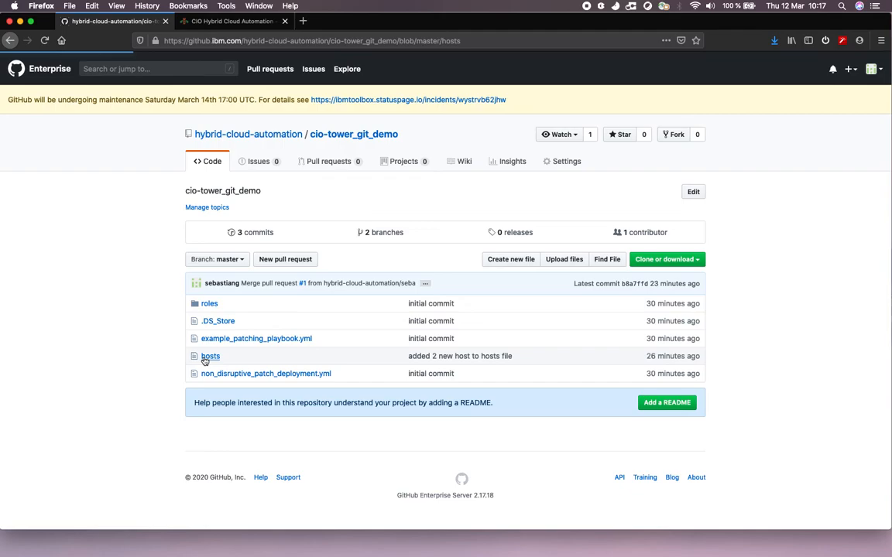
{"action": "key", "text": "super+Left"}
{"action": "left_click", "coordinate": [225, 341]}
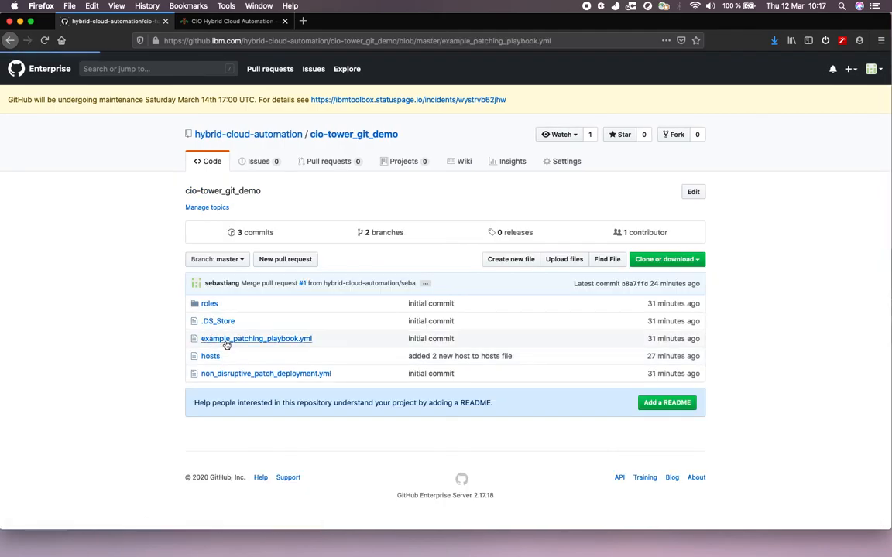
{"action": "key", "text": "ctrl+Right"}
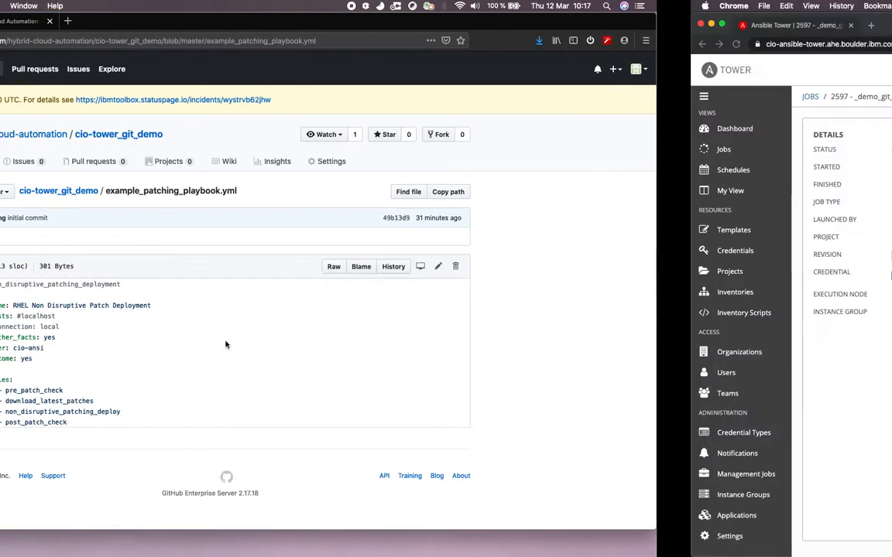
{"action": "left_click", "coordinate": [69, 233]}
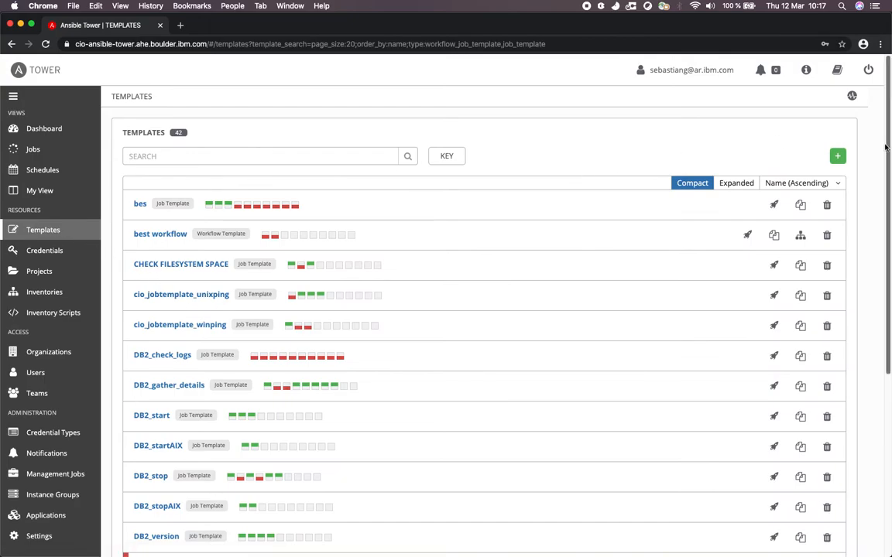
{"action": "left_click", "coordinate": [839, 157]}
{"action": "left_click", "coordinate": [809, 175]}
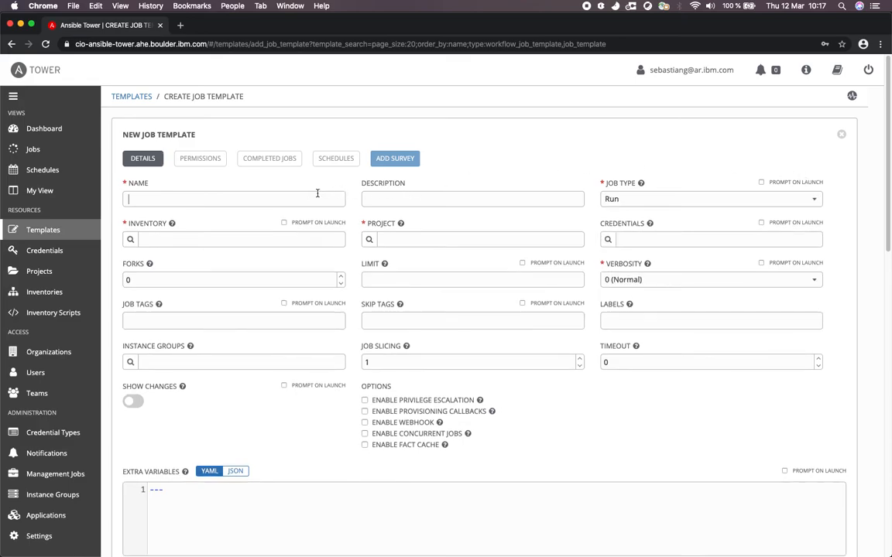
{"action": "key", "text": "super+v"}
{"action": "type", "text": "_playbo"}
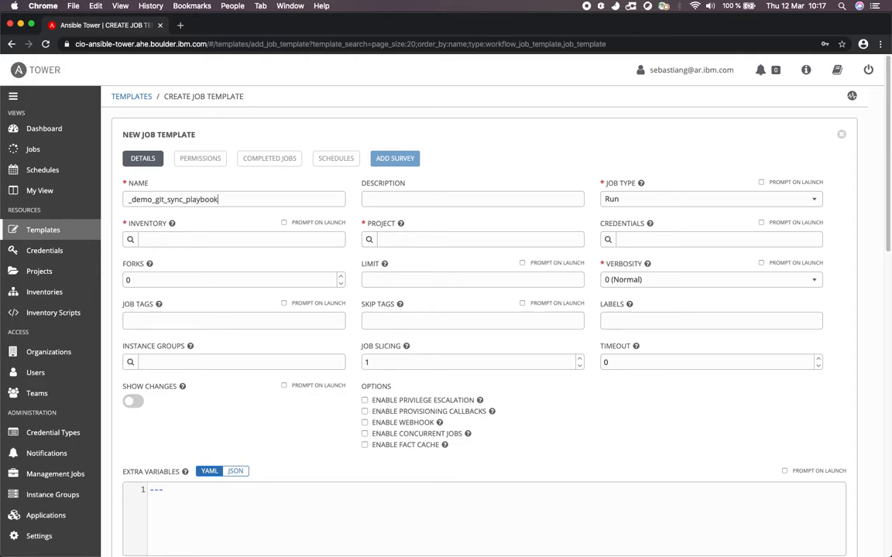
{"action": "double_click", "coordinate": [189, 199]}
{"action": "key", "text": "super+c"}
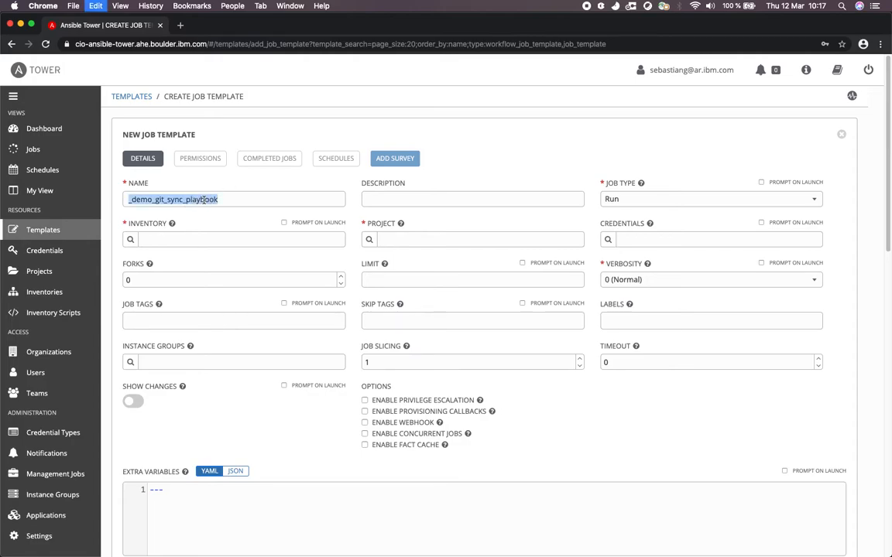
{"action": "left_click", "coordinate": [402, 199]}
{"action": "key", "text": "super+v"}
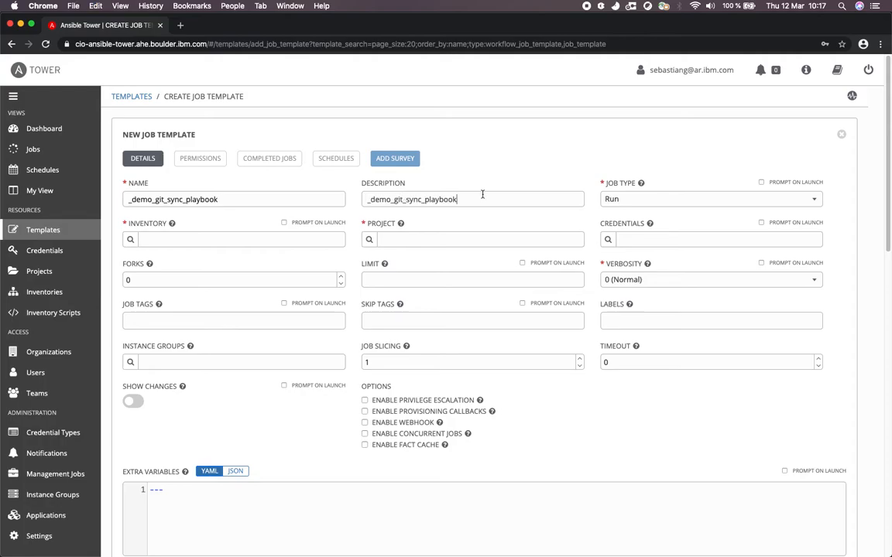
{"action": "left_click", "coordinate": [620, 200]}
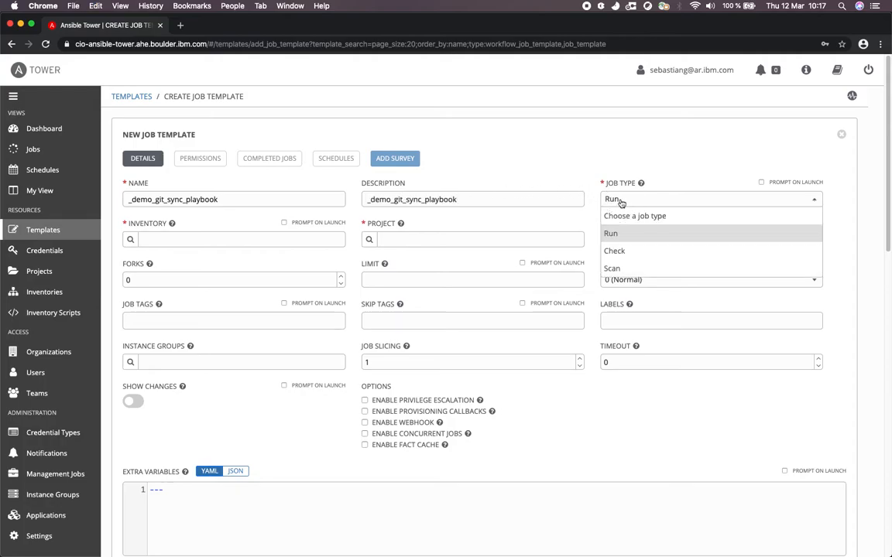
{"action": "left_click", "coordinate": [614, 250]}
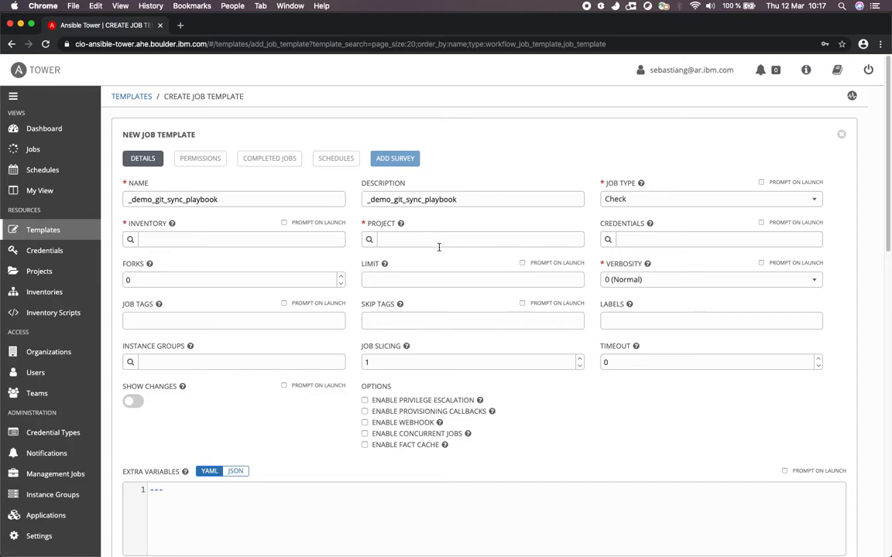
{"action": "left_click", "coordinate": [130, 239]}
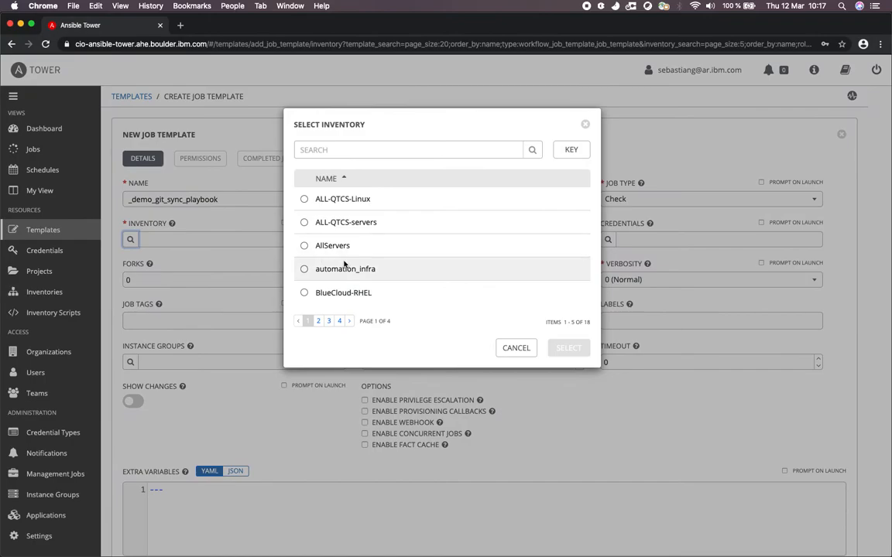
{"action": "left_click", "coordinate": [319, 322]}
{"action": "left_click", "coordinate": [330, 323]}
{"action": "left_click", "coordinate": [515, 348]}
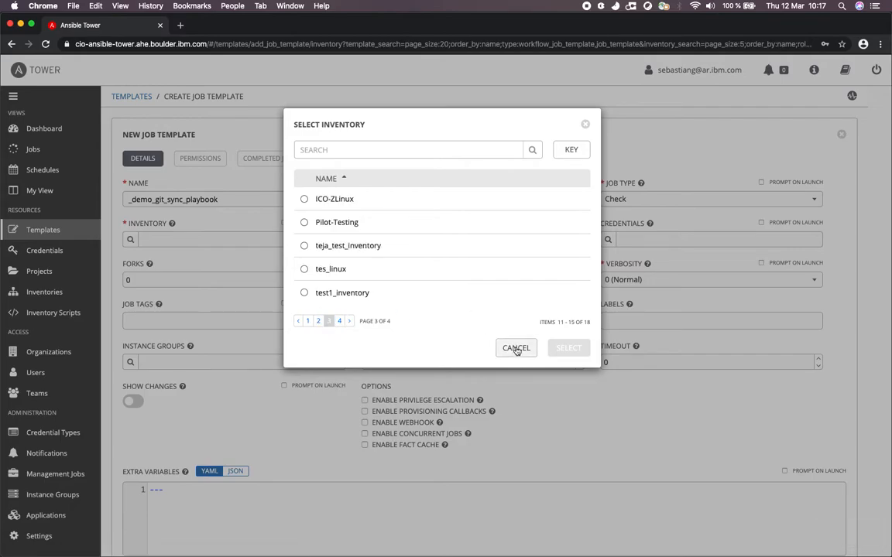
{"action": "scroll", "coordinate": [694, 317], "scroll_direction": "down", "scroll_amount": 5}
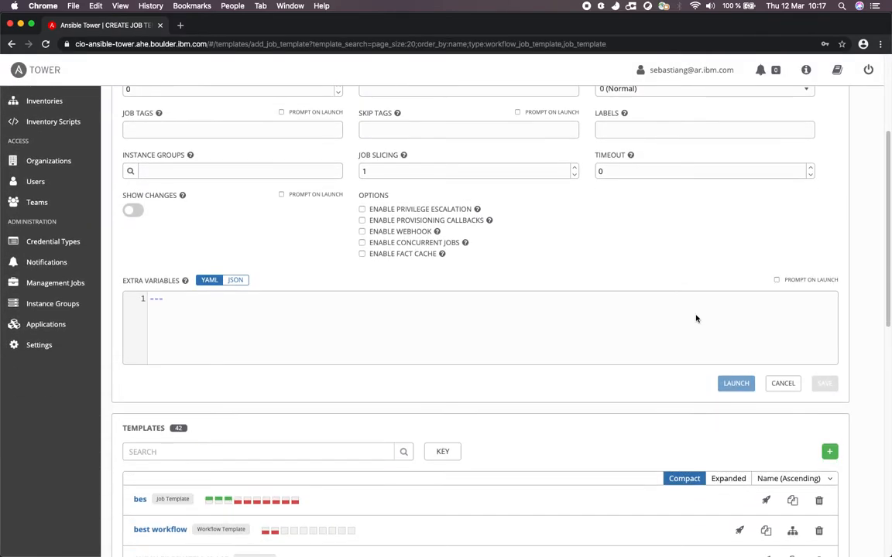
{"action": "left_click", "coordinate": [780, 384]}
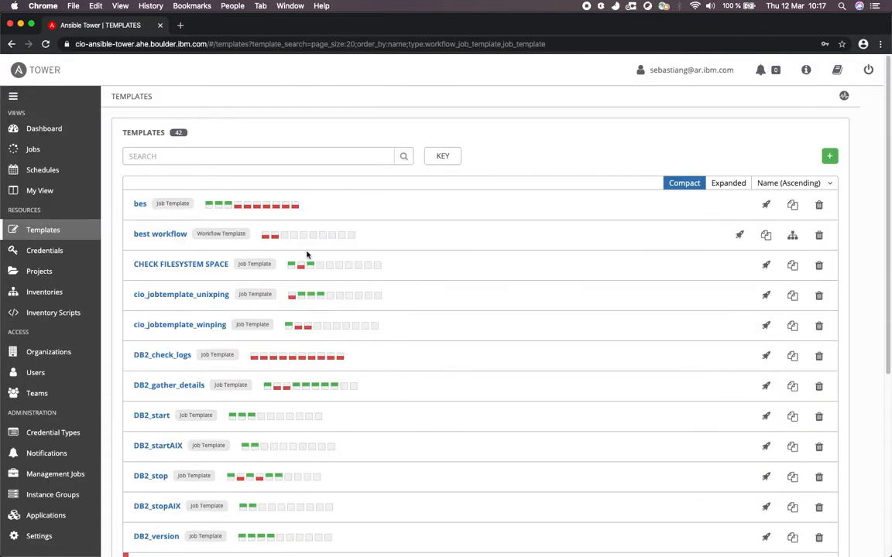
Start a new inventory named _demo_git_sync_inventory with the description _demo_git_sync_playbook.
{"action": "left_click", "coordinate": [48, 291]}
{"action": "left_click", "coordinate": [829, 164]}
{"action": "left_click", "coordinate": [790, 189]}
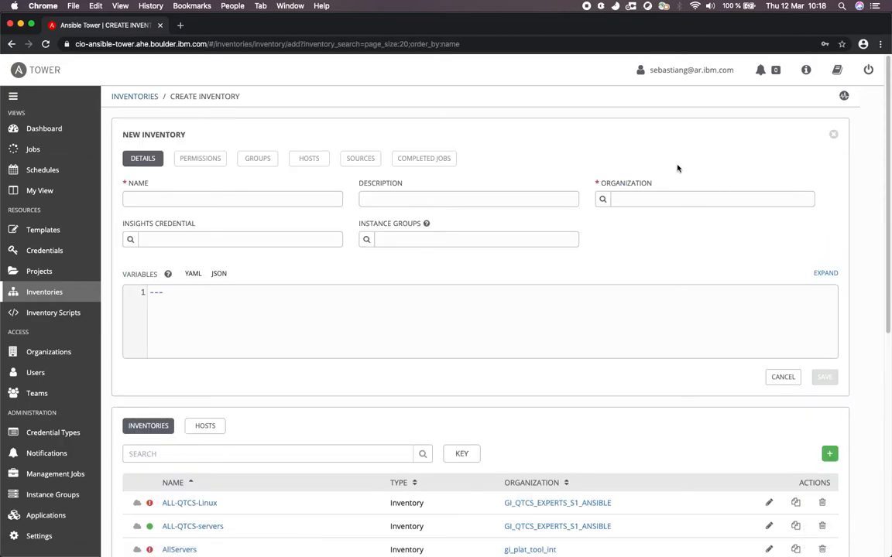
{"action": "left_click", "coordinate": [322, 199]}
{"action": "key", "text": "super+v"}
{"action": "key", "text": "BackSpace"}
{"action": "key", "text": "BackSpace"}
{"action": "type", "text": "inve"}
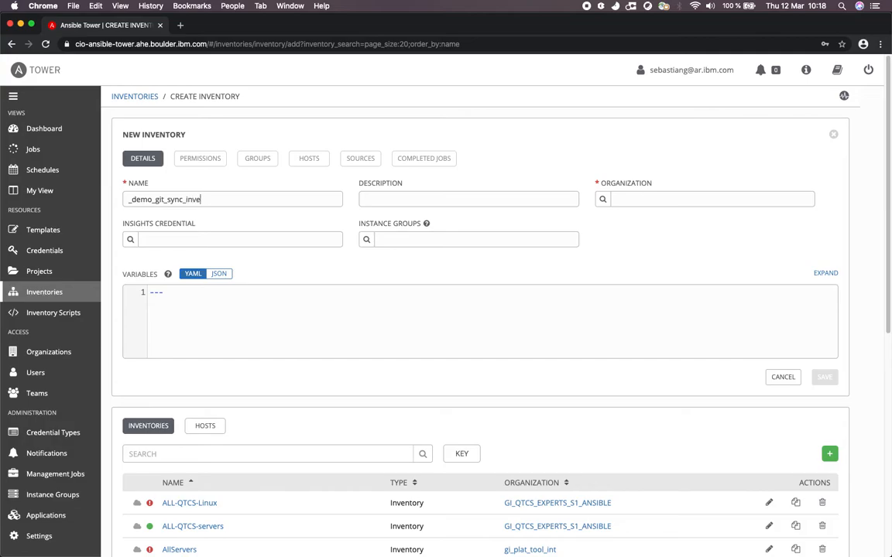
{"action": "type", "text": "ntory"}
{"action": "left_click", "coordinate": [387, 198]}
{"action": "key", "text": "super+v"}
Assign the Hybrid Cloud Automation organization to the inventory and save it.
{"action": "left_click", "coordinate": [603, 199]}
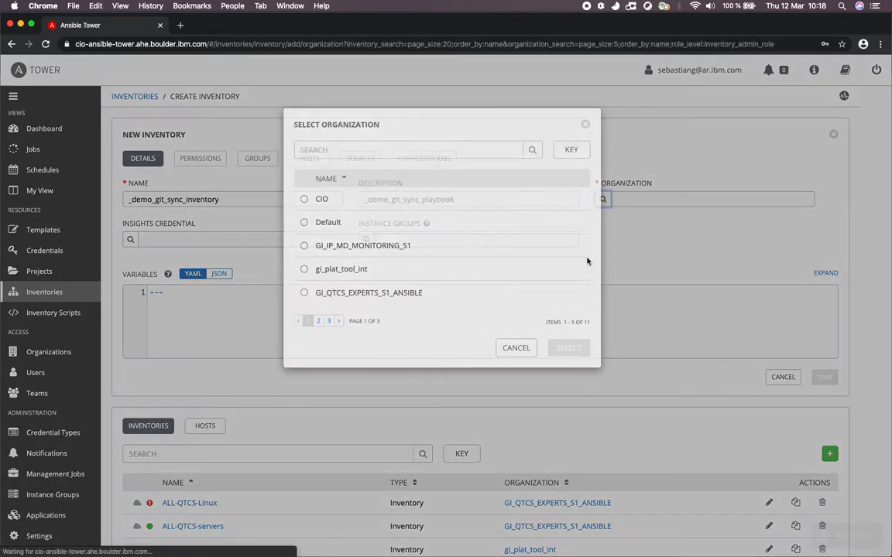
{"action": "left_click", "coordinate": [317, 321]}
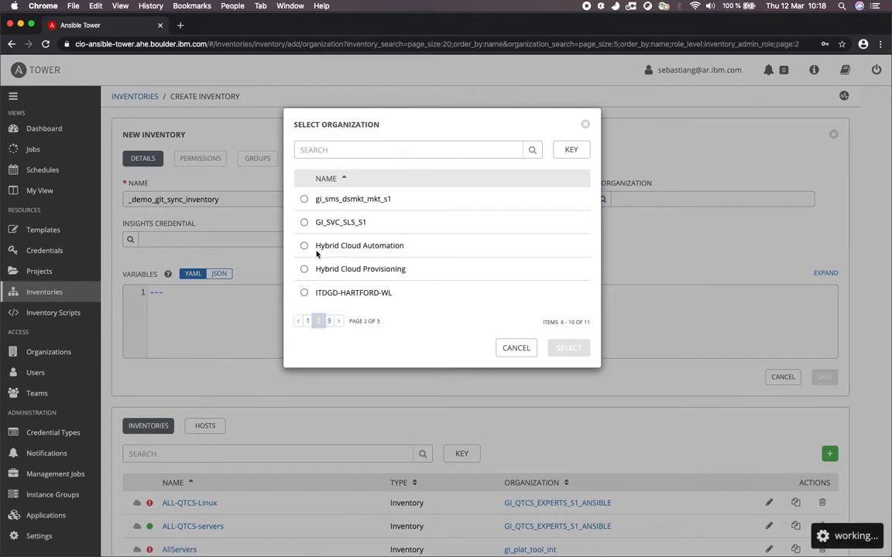
{"action": "left_click", "coordinate": [304, 245]}
{"action": "left_click", "coordinate": [569, 348]}
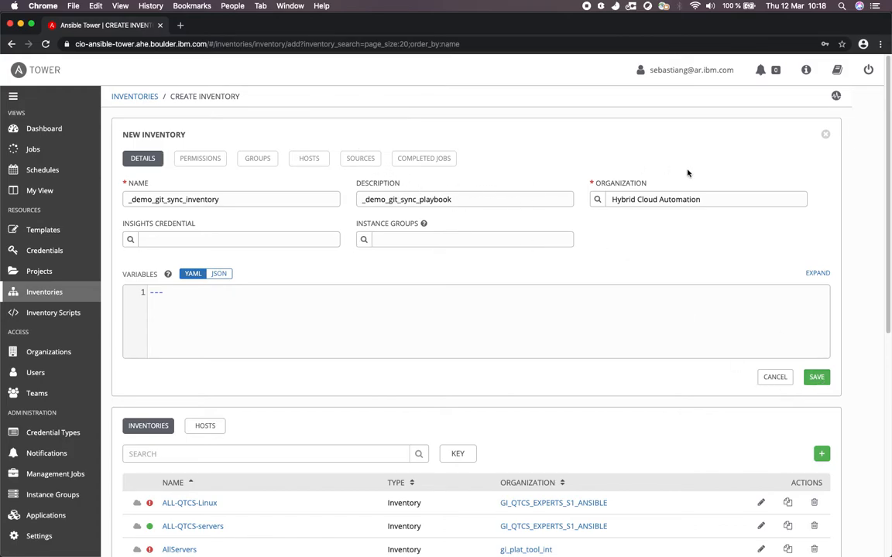
{"action": "left_click", "coordinate": [818, 385]}
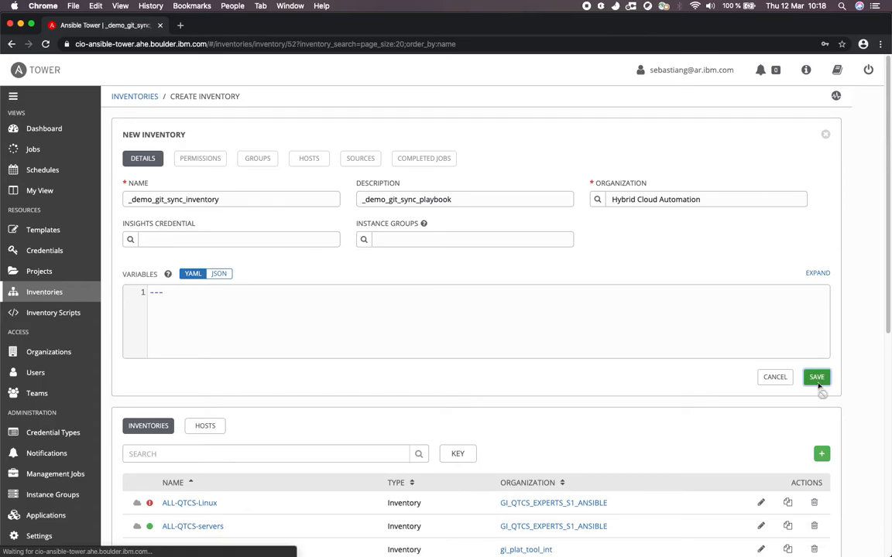
Add a new source to the inventory and name it _demo_git_sync_inventory_source.
{"action": "left_click", "coordinate": [361, 164]}
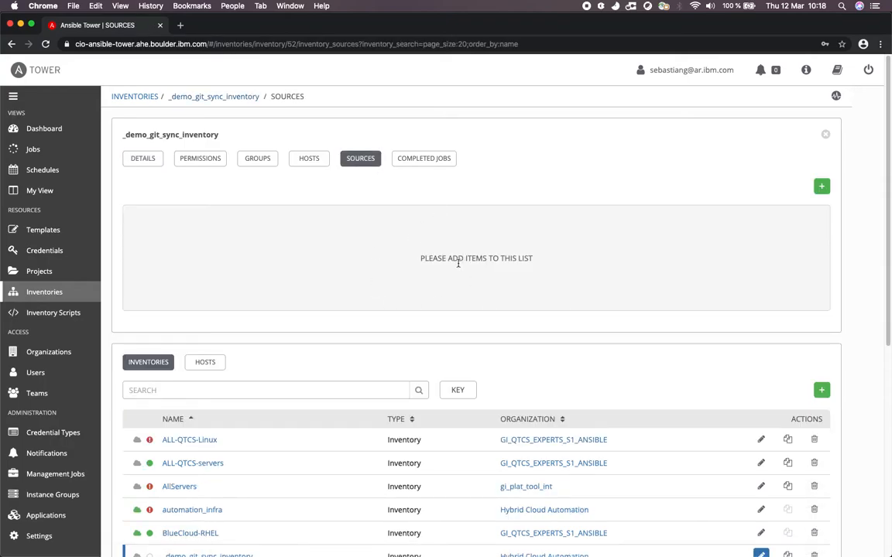
{"action": "left_click_drag", "start_coordinate": [415, 259], "coordinate": [552, 263]}
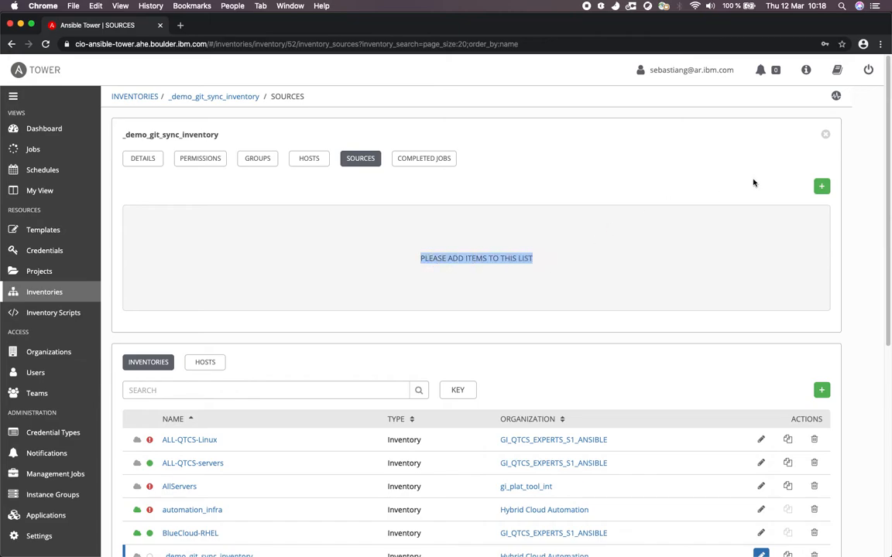
{"action": "left_click", "coordinate": [823, 187]}
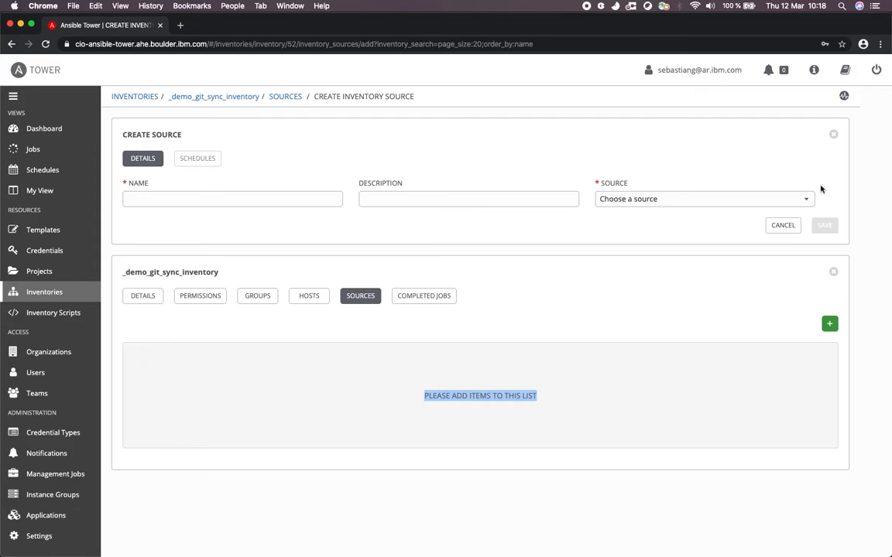
{"action": "left_click", "coordinate": [275, 205]}
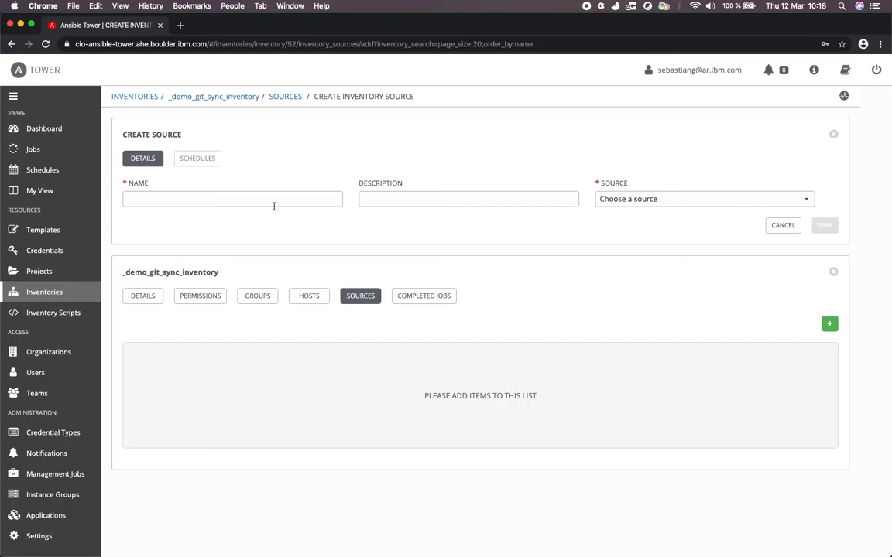
{"action": "key", "text": "super+v"}
{"action": "type", "text": "_"}
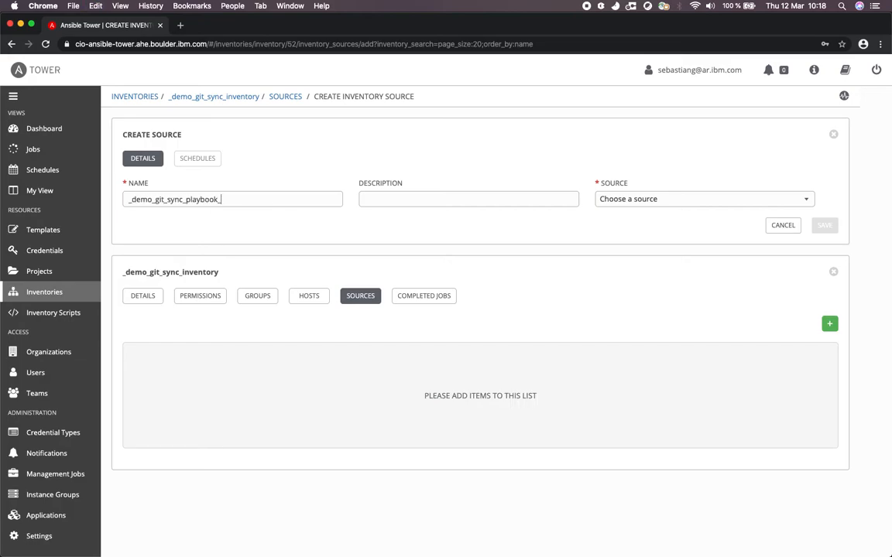
{"action": "key", "text": "BackSpace"}
{"action": "key", "text": "BackSpace"}
{"action": "key", "text": "BackSpace"}
{"action": "key", "text": "BackSpace"}
{"action": "key", "text": "BackSpace"}
{"action": "key", "text": "BackSpace"}
{"action": "key", "text": "BackSpace"}
{"action": "key", "text": "BackSpace"}
{"action": "type", "text": "inveotory"}
{"action": "key", "text": "BackSpace"}
{"action": "key", "text": "BackSpace"}
{"action": "key", "text": "BackSpace"}
{"action": "key", "text": "BackSpace"}
{"action": "key", "text": "BackSpace"}
{"action": "type", "text": "ntory_source"}
Set the source's description to _demo_git_sync_inventory_source and its source type to Sourced from a Project.
{"action": "double_click", "coordinate": [253, 201]}
{"action": "key", "text": "super+c"}
{"action": "left_click", "coordinate": [387, 200]}
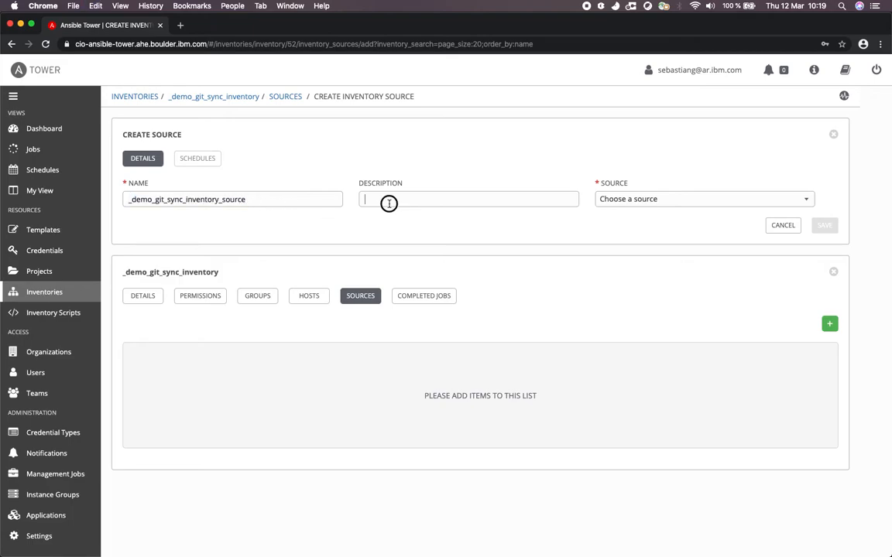
{"action": "key", "text": "super+v"}
{"action": "left_click", "coordinate": [654, 202]}
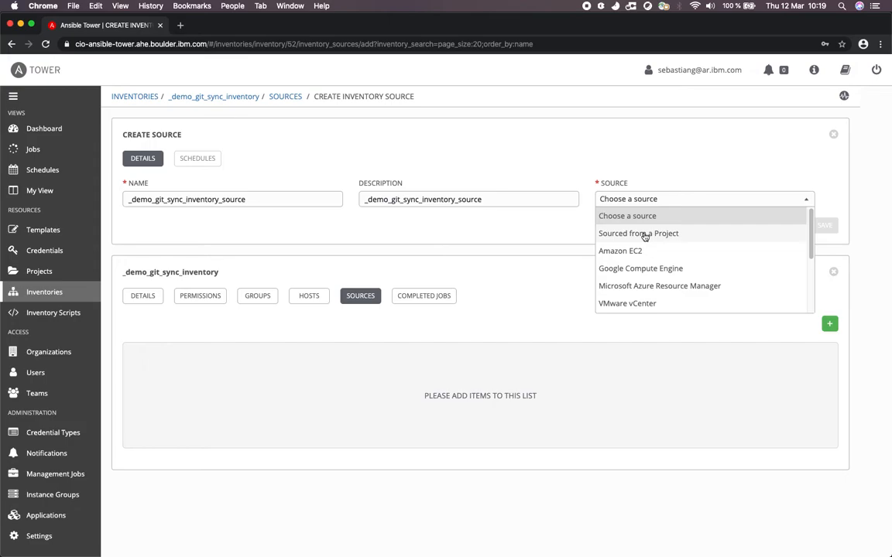
{"action": "left_click", "coordinate": [645, 234]}
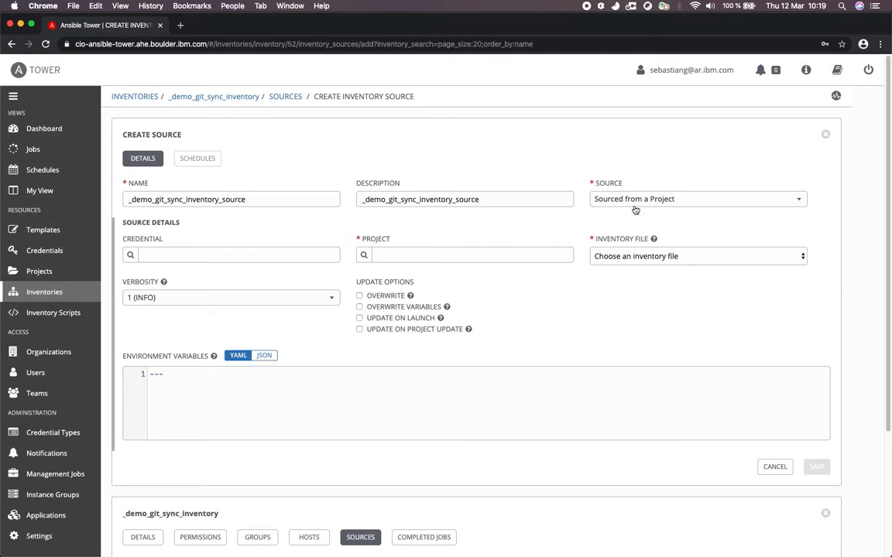
Search for the _demo_git_sync project and assign it to the inventory source.
{"action": "left_click", "coordinate": [365, 257]}
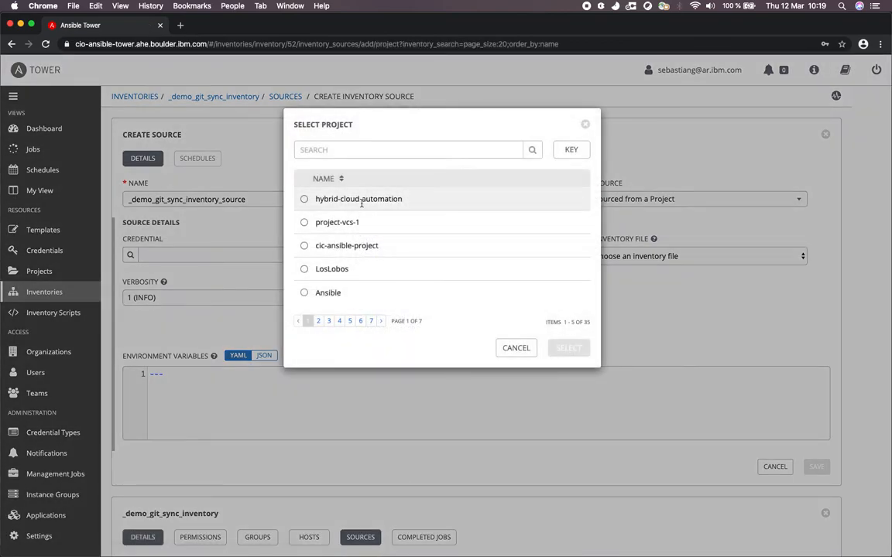
{"action": "left_click", "coordinate": [362, 150]}
{"action": "key", "text": "cmd+v"}
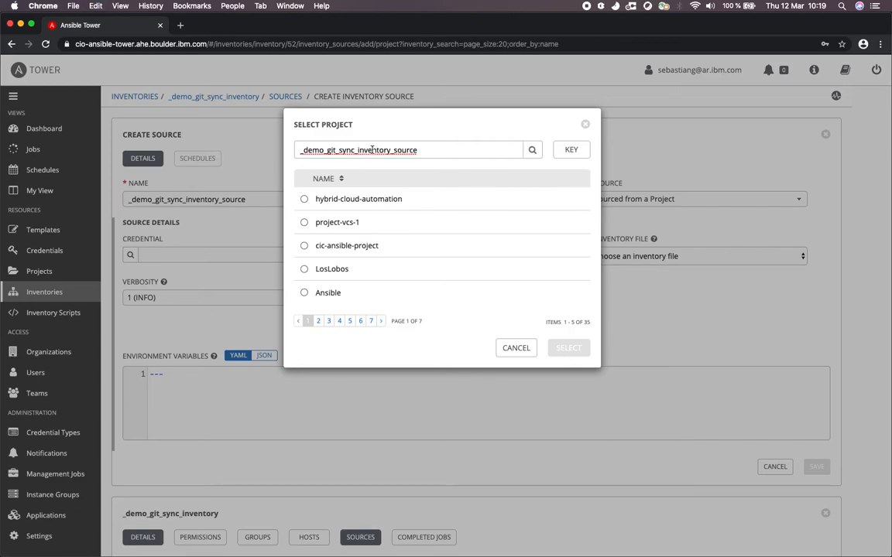
{"action": "left_click", "coordinate": [360, 149], "text": "shift"}
{"action": "key", "text": "BackSpace"}
{"action": "key", "text": "BackSpace"}
{"action": "key", "text": "Return"}
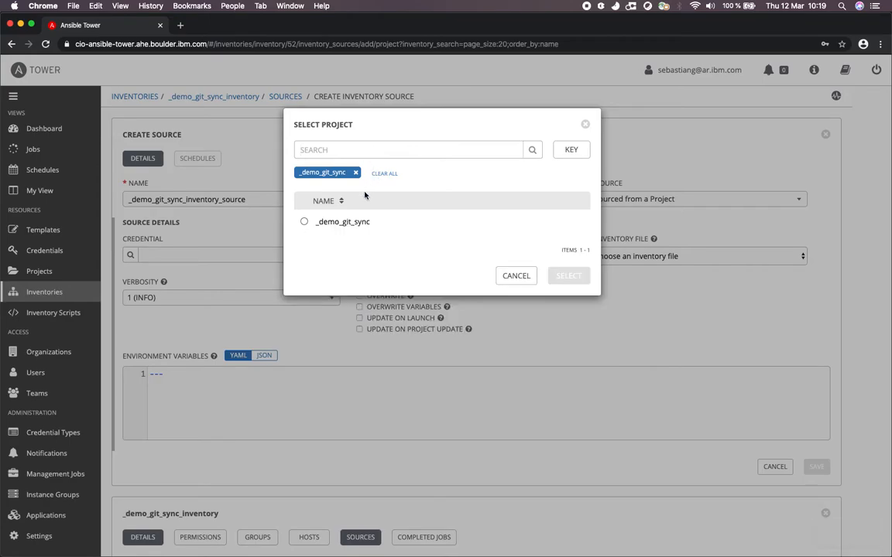
{"action": "left_click", "coordinate": [303, 222]}
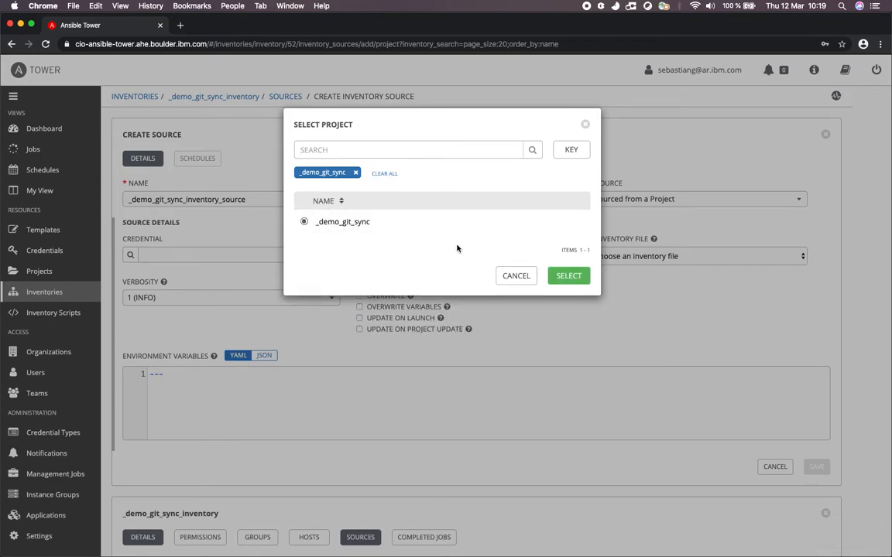
{"action": "left_click", "coordinate": [569, 277]}
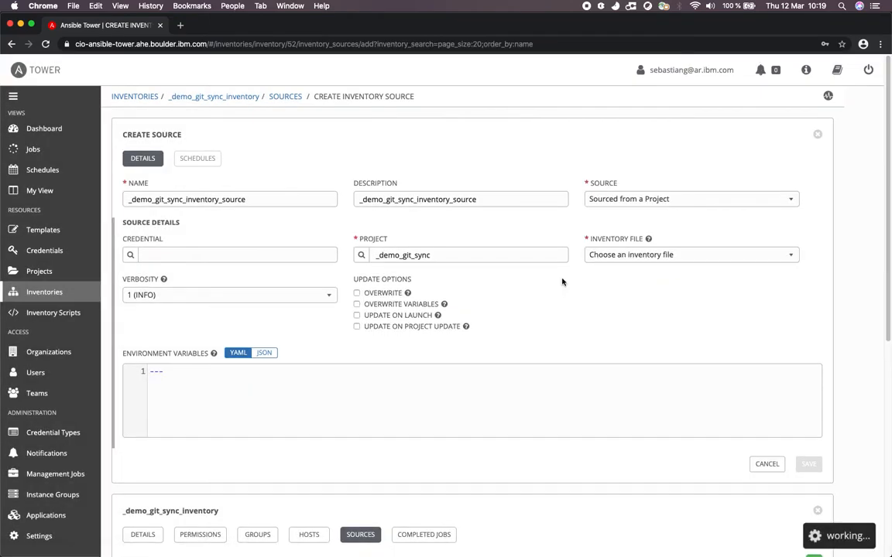
Choose hosts as the inventory file and save the inventory source.
{"action": "left_click", "coordinate": [620, 256]}
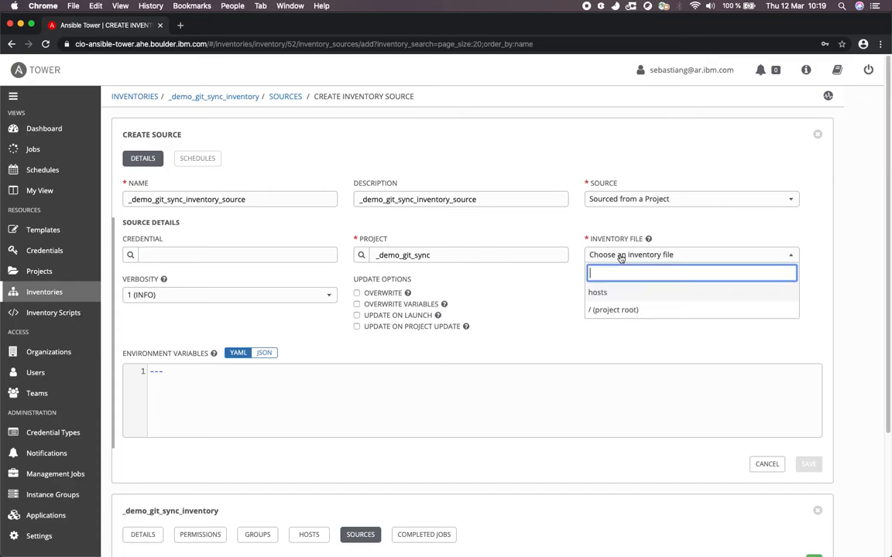
{"action": "left_click", "coordinate": [606, 296]}
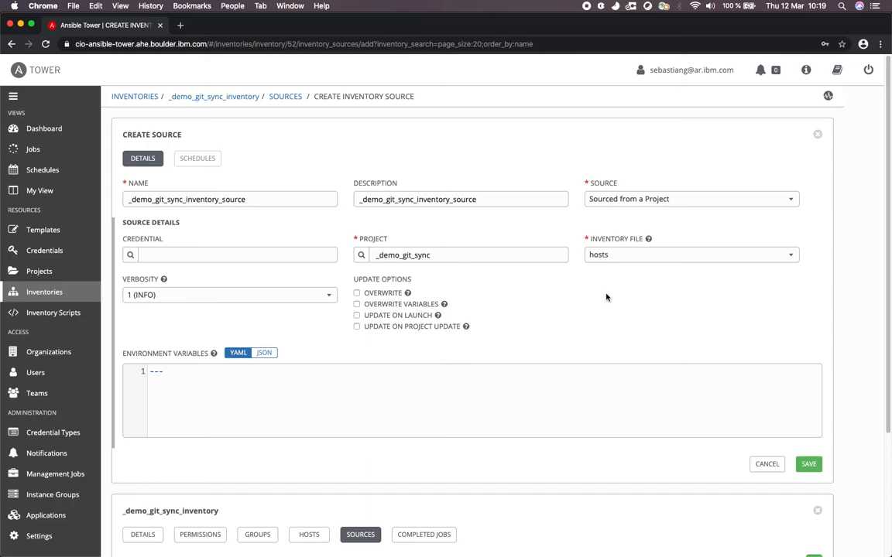
{"action": "left_click", "coordinate": [616, 254]}
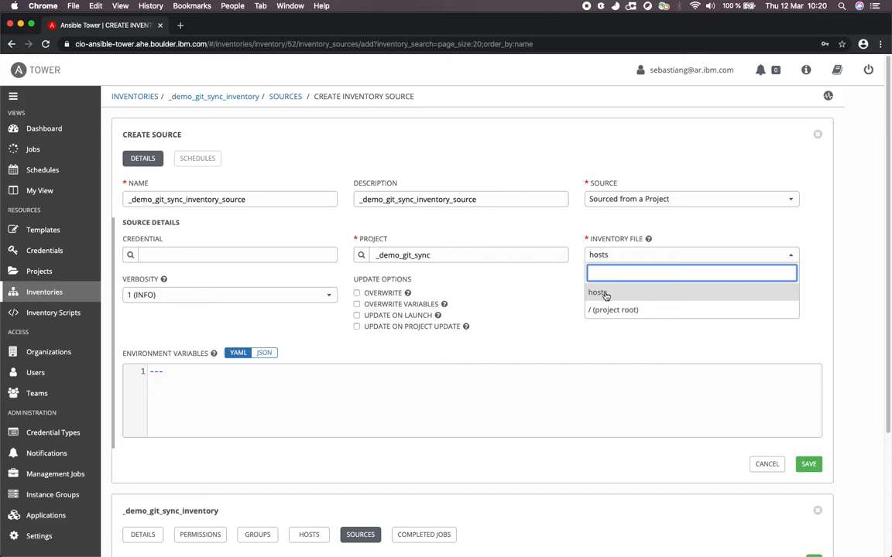
{"action": "left_click", "coordinate": [605, 295]}
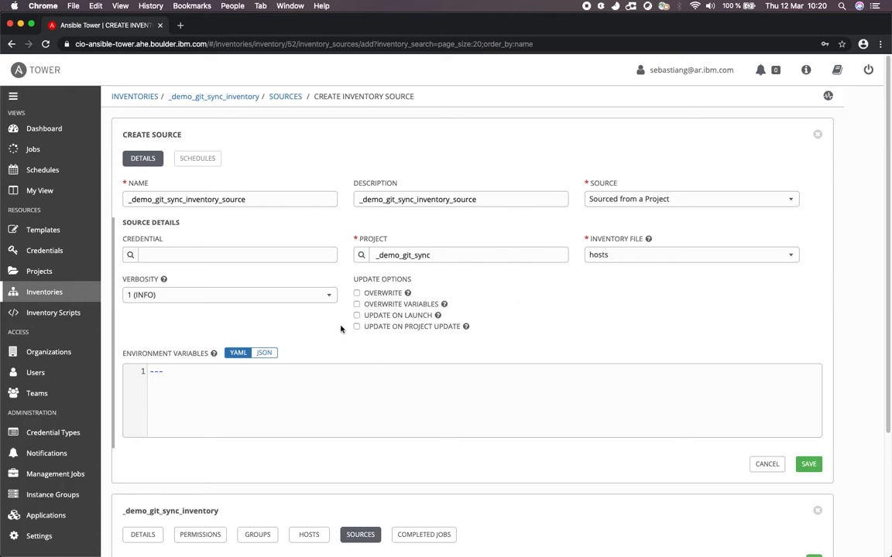
{"action": "left_click", "coordinate": [808, 464]}
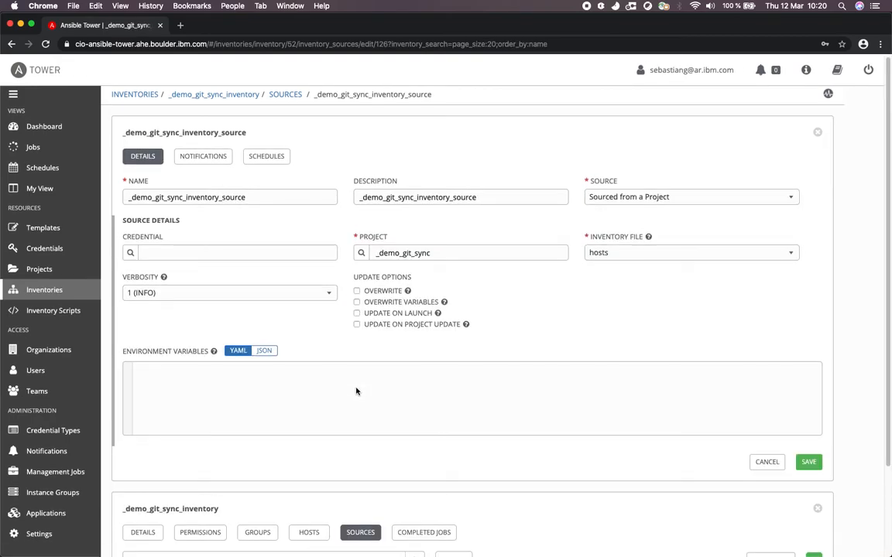
Start the sync of _demo_git_sync_inventory_source and review the log of its sync job.
{"action": "scroll", "coordinate": [356, 388], "scroll_direction": "down", "scroll_amount": 3}
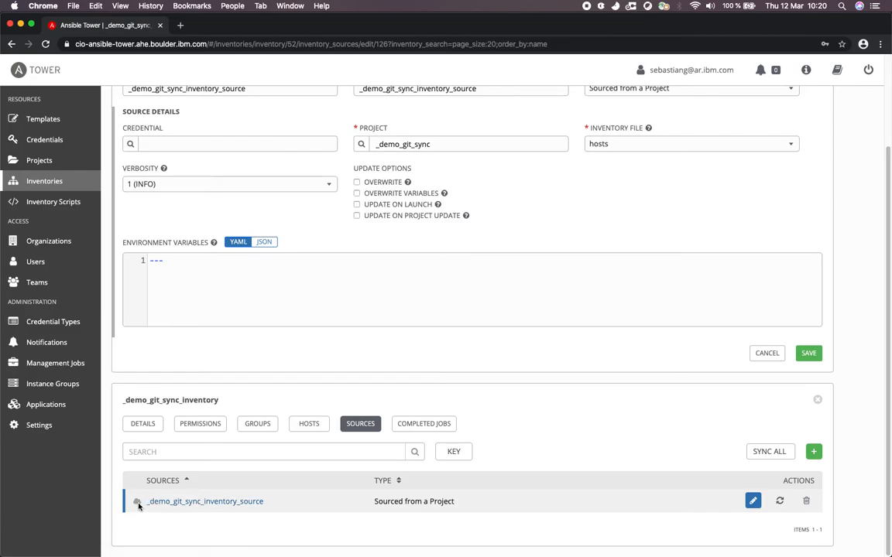
{"action": "mouse_move", "coordinate": [139, 506]}
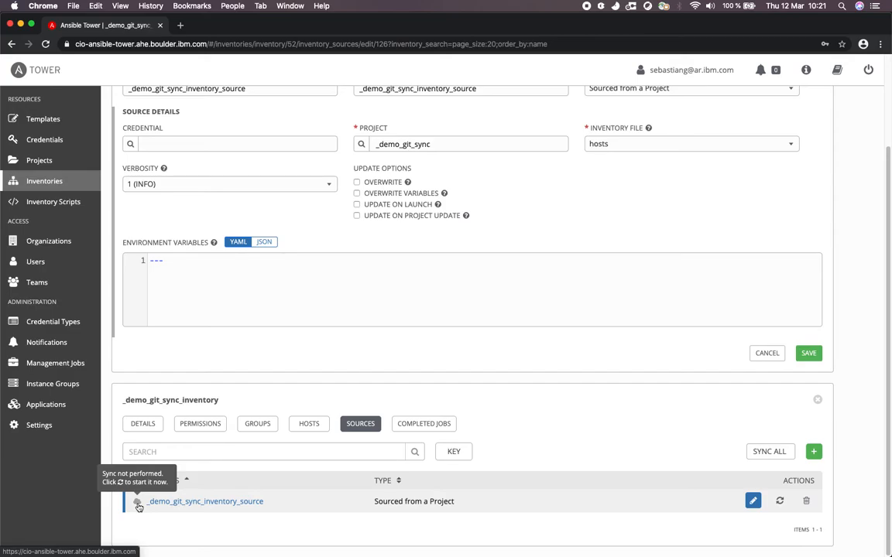
{"action": "left_click", "coordinate": [779, 502]}
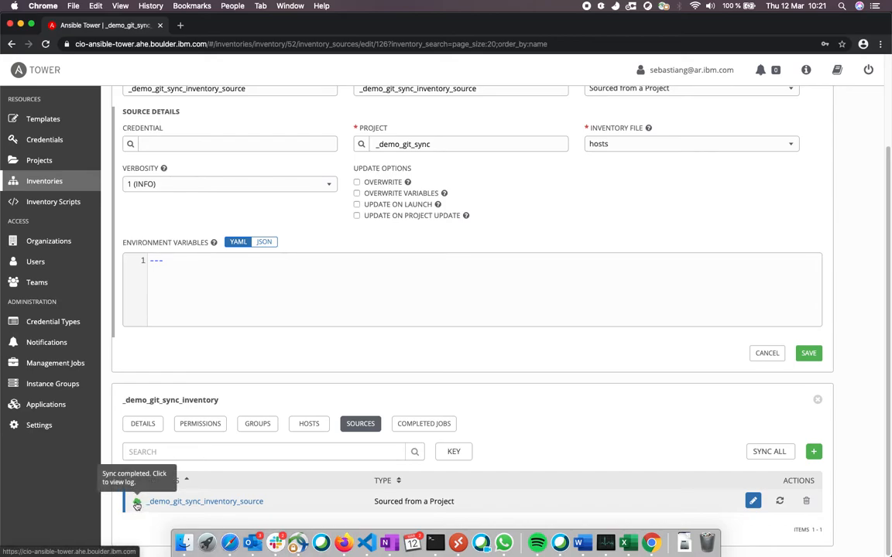
{"action": "left_click", "coordinate": [137, 504]}
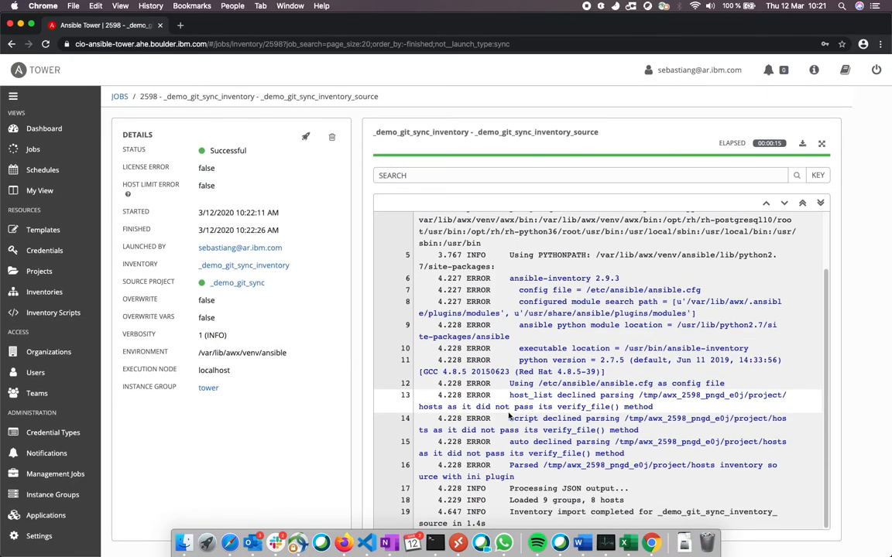
{"action": "left_click_drag", "start_coordinate": [478, 331], "coordinate": [477, 420]}
{"action": "scroll", "coordinate": [486, 377], "scroll_direction": "up", "scroll_amount": 3}
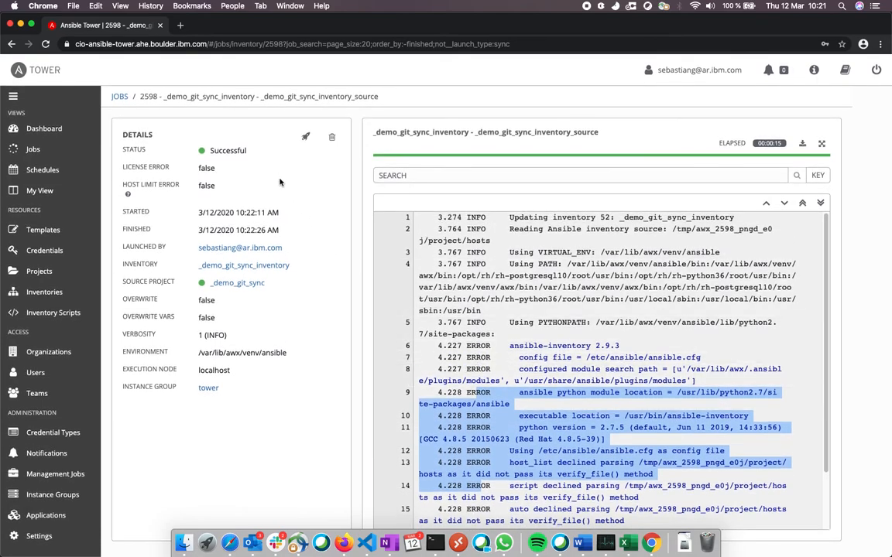
Search the inventories for _demo_git_sync_inventory and open it.
{"action": "left_click", "coordinate": [46, 295]}
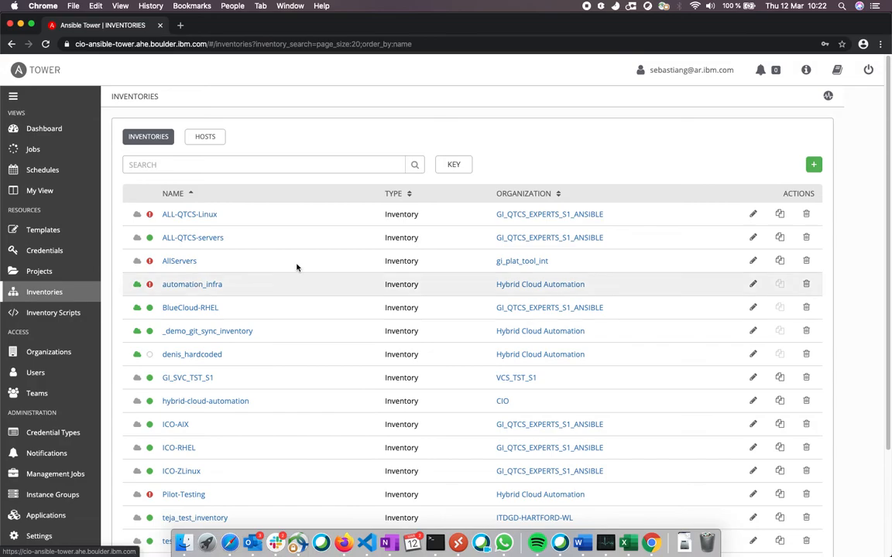
{"action": "left_click", "coordinate": [241, 165]}
{"action": "key", "text": "super+v"}
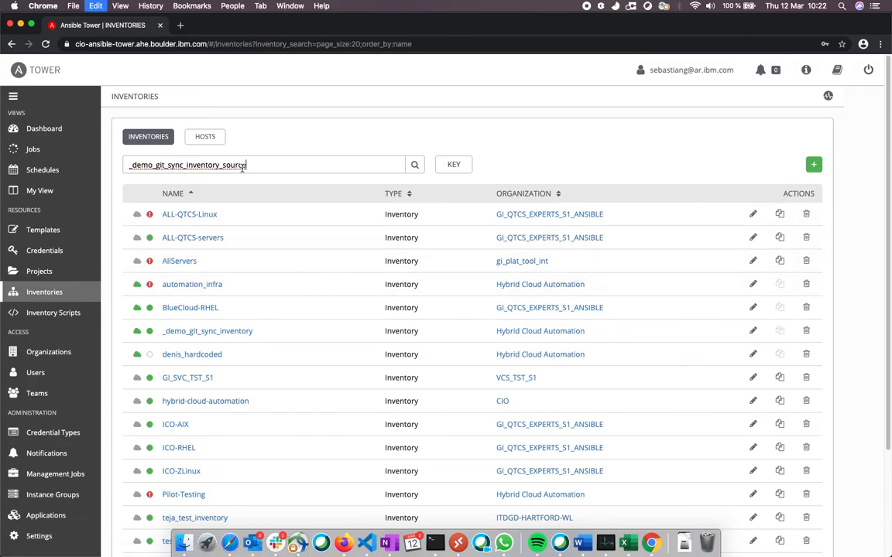
{"action": "key", "text": "BackSpace"}
{"action": "key", "text": "BackSpace"}
{"action": "key", "text": "BackSpace"}
{"action": "key", "text": "BackSpace"}
{"action": "key", "text": "BackSpace"}
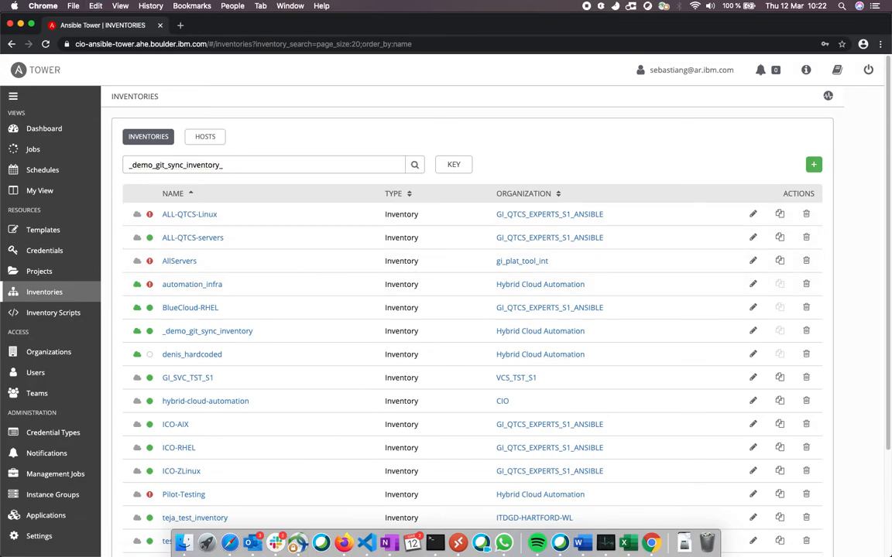
{"action": "key", "text": "Return"}
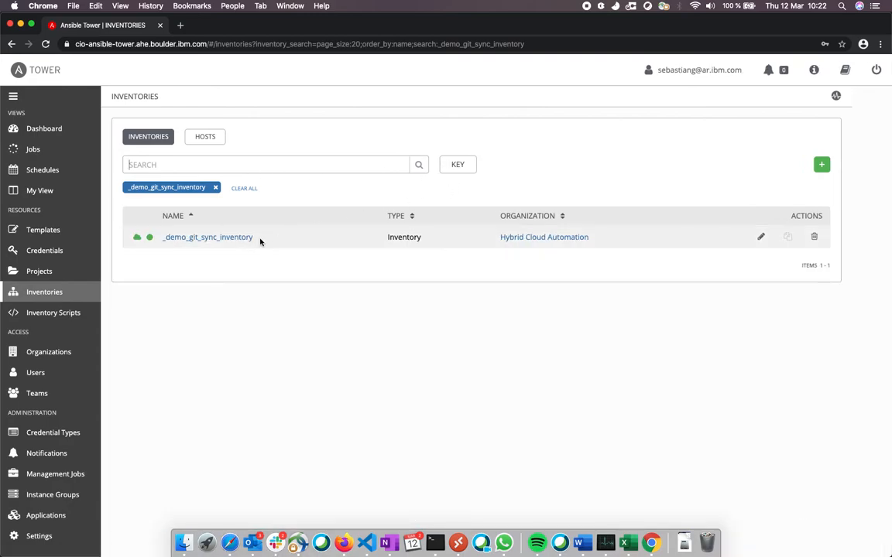
{"action": "left_click", "coordinate": [237, 237]}
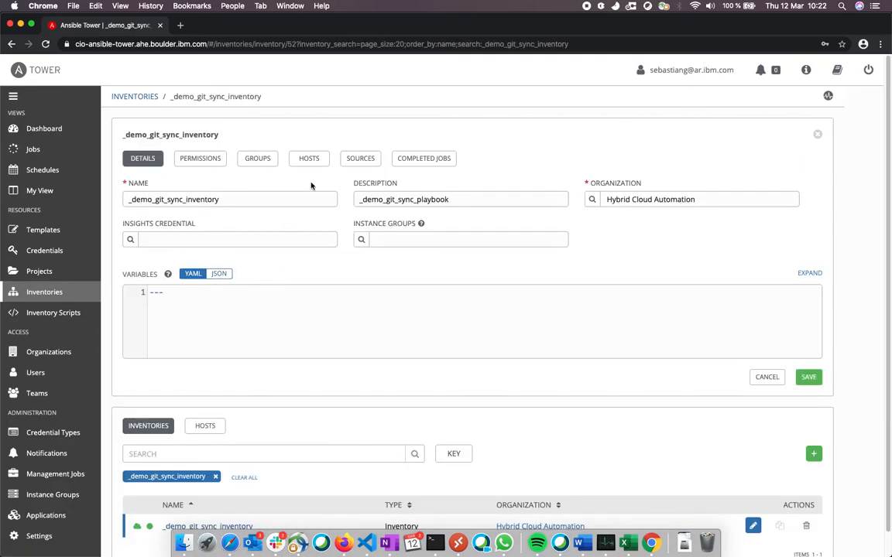
Look through the hosts imported into _demo_git_sync_inventory and their related groups.
{"action": "left_click", "coordinate": [310, 160]}
{"action": "left_click", "coordinate": [309, 160]}
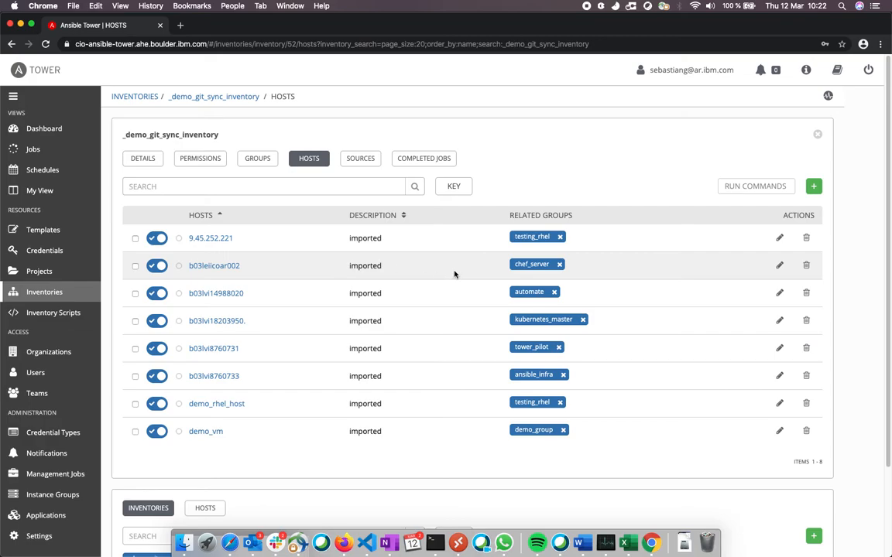
{"action": "scroll", "coordinate": [455, 275], "scroll_direction": "down", "scroll_amount": 3}
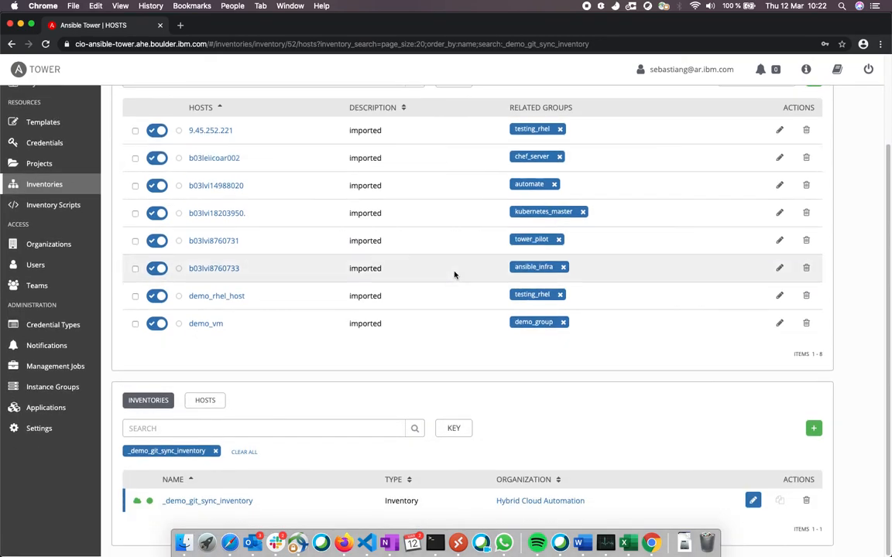
{"action": "scroll", "coordinate": [454, 275], "scroll_direction": "up", "scroll_amount": 3}
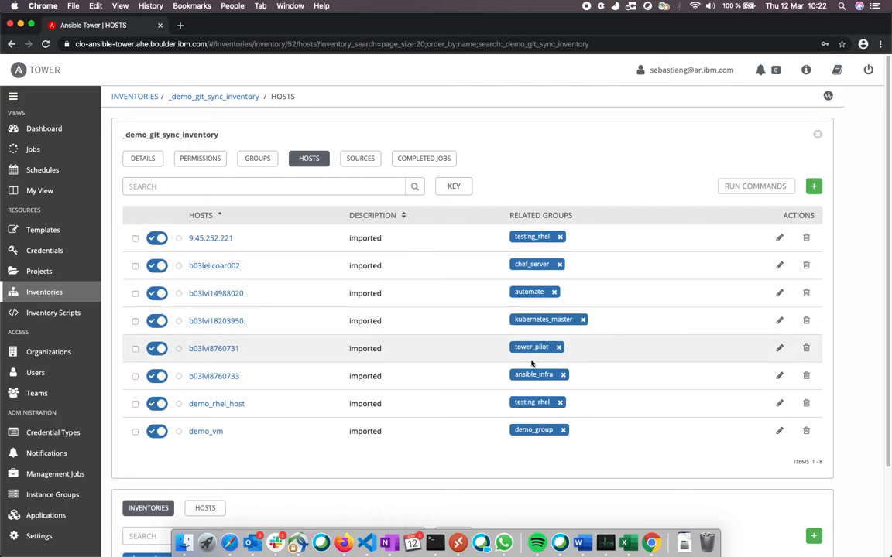
Review the inventory's groups, checking both the root groups and all groups.
{"action": "left_click", "coordinate": [255, 157]}
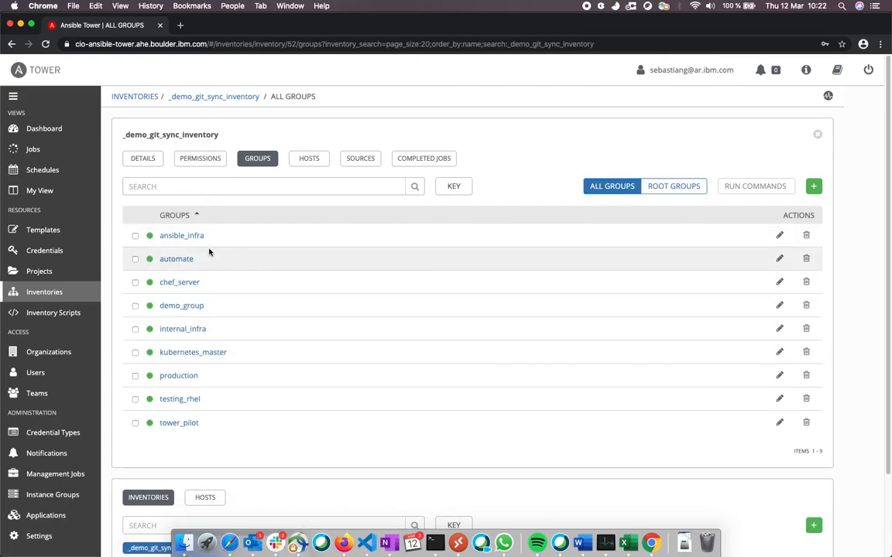
{"action": "left_click", "coordinate": [668, 188]}
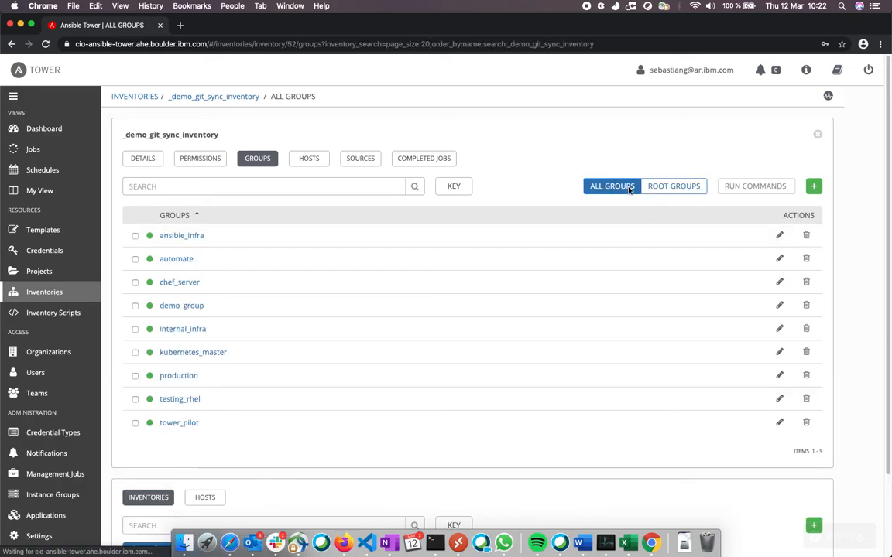
{"action": "scroll", "coordinate": [537, 393], "scroll_direction": "down", "scroll_amount": 3}
{"action": "scroll", "coordinate": [537, 393], "scroll_direction": "up", "scroll_amount": 3}
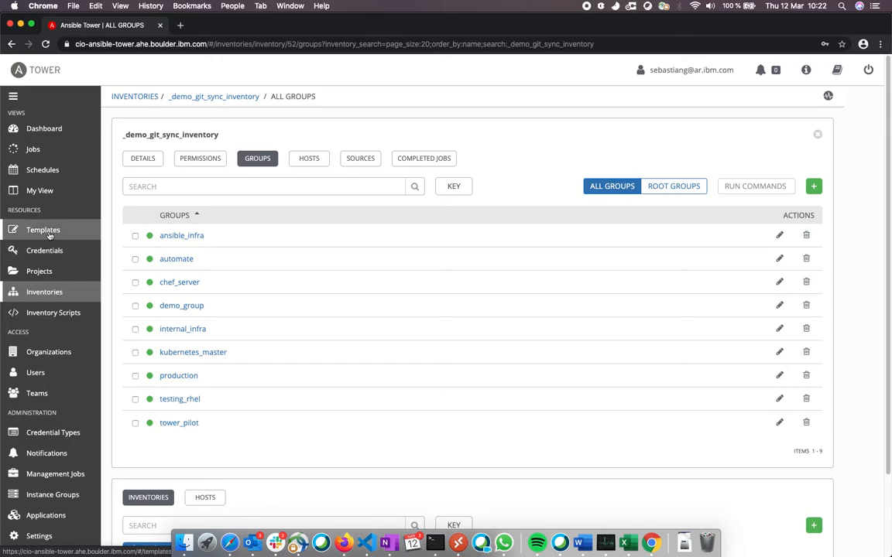
Start a new job template with _demo_git_sync_playbook as both its name and description.
{"action": "left_click", "coordinate": [48, 237]}
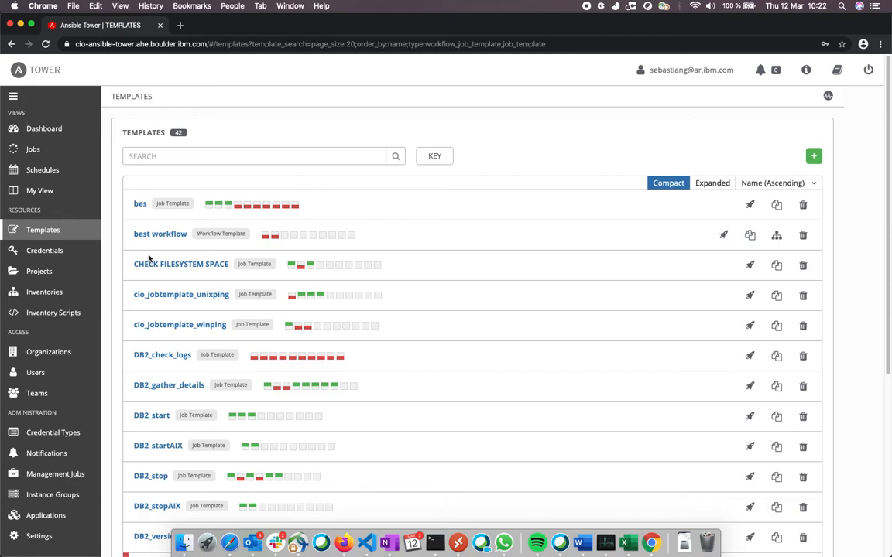
{"action": "left_click", "coordinate": [814, 156]}
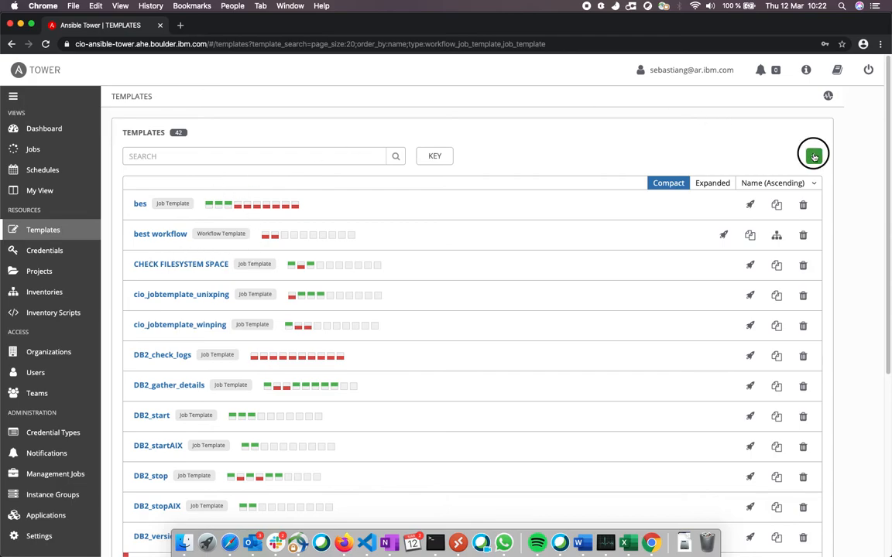
{"action": "left_click", "coordinate": [789, 174]}
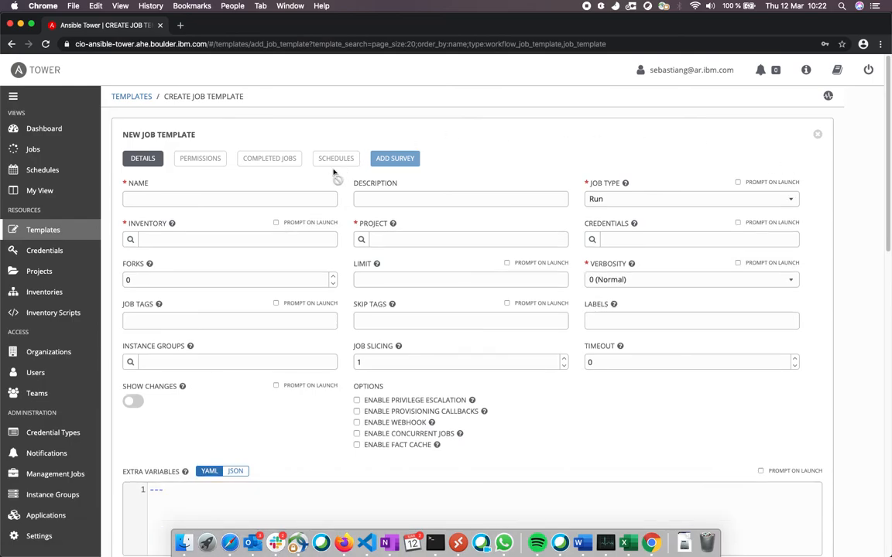
{"action": "type", "text": "_demo_git_sync_inventory_source"}
{"action": "left_click_drag", "start_coordinate": [246, 201], "coordinate": [185, 201]}
{"action": "key", "text": "BackSpace"}
{"action": "double_click", "coordinate": [180, 200]}
{"action": "key", "text": "super+c"}
{"action": "left_click", "coordinate": [378, 193]}
{"action": "key", "text": "super+v"}
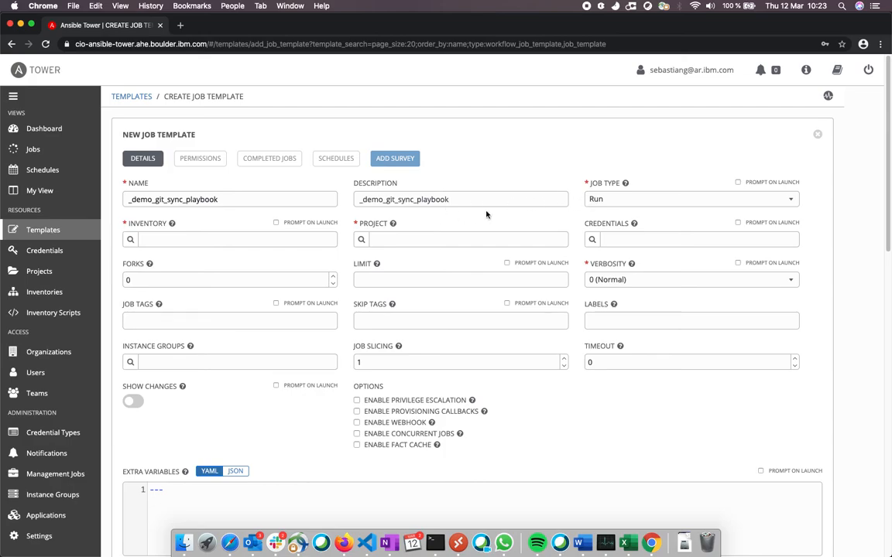
Set the new template's job type to Check and find and assign _demo_git_sync_inventory as its inventory.
{"action": "left_click", "coordinate": [615, 202]}
{"action": "left_click", "coordinate": [600, 251]}
{"action": "left_click", "coordinate": [130, 239]}
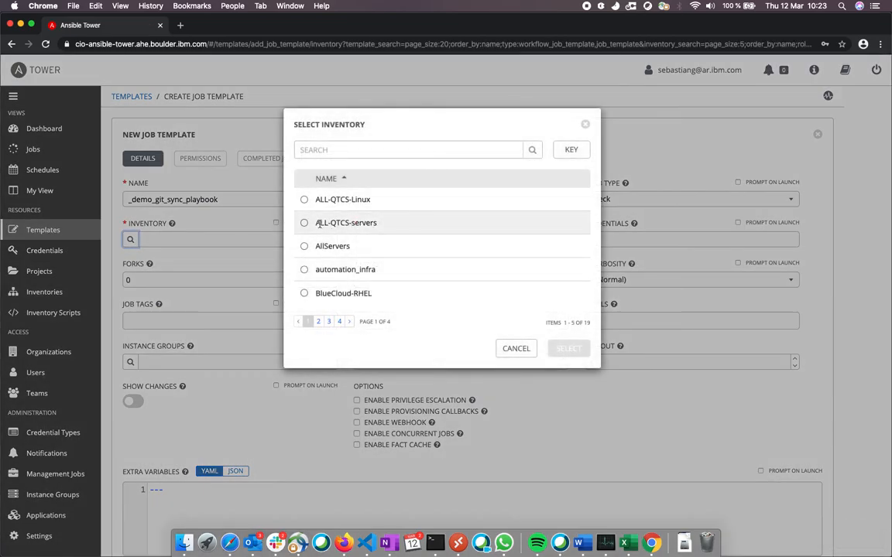
{"action": "left_click", "coordinate": [344, 150]}
{"action": "key", "text": "super+v"}
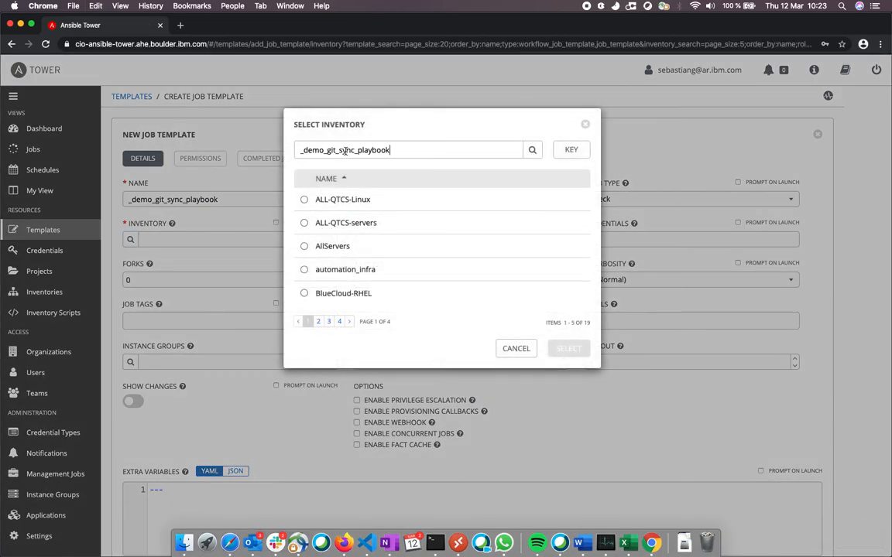
{"action": "left_click", "coordinate": [340, 321]}
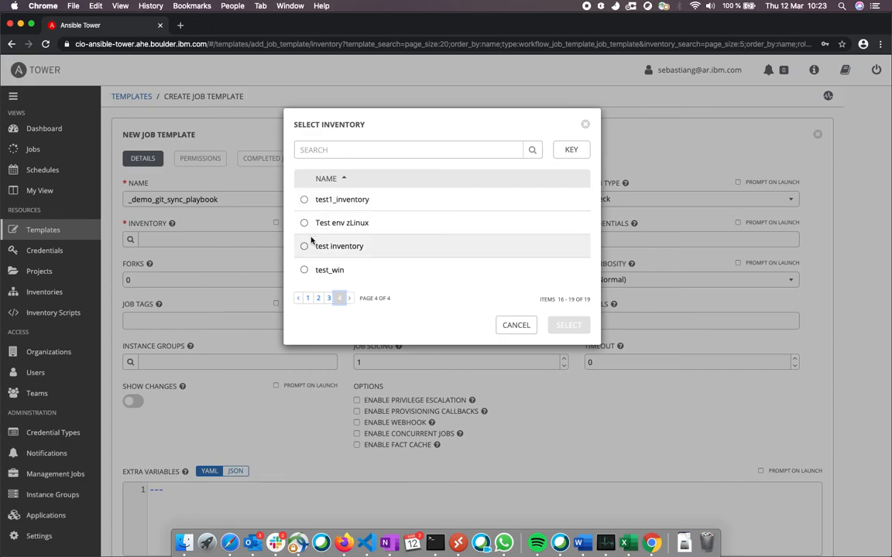
{"action": "left_click", "coordinate": [339, 151]}
{"action": "key", "text": "super+v"}
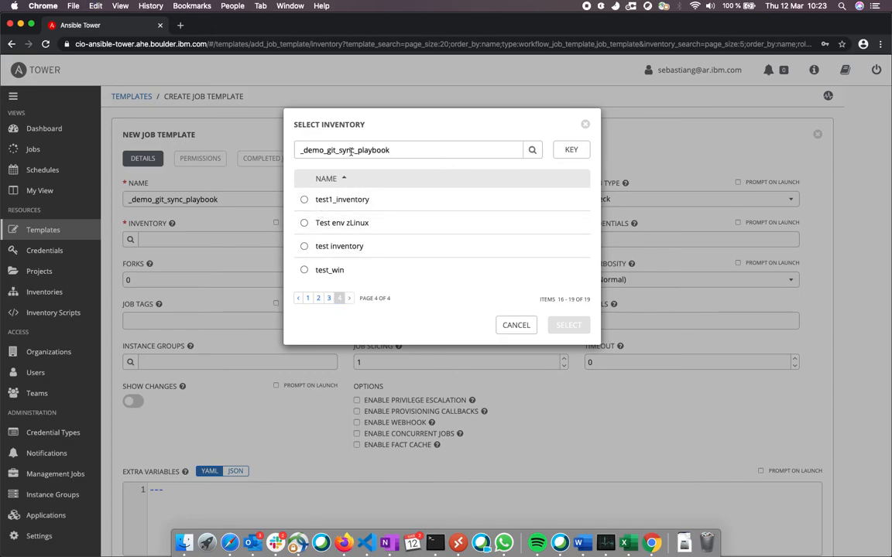
{"action": "double_click", "coordinate": [378, 150]}
{"action": "key", "text": "BackSpace"}
{"action": "key", "text": "Return"}
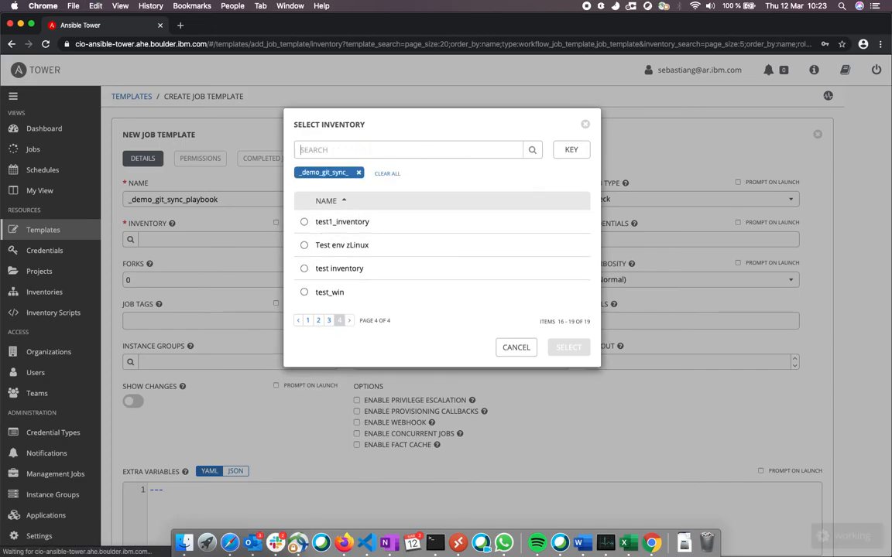
{"action": "left_click", "coordinate": [304, 222]}
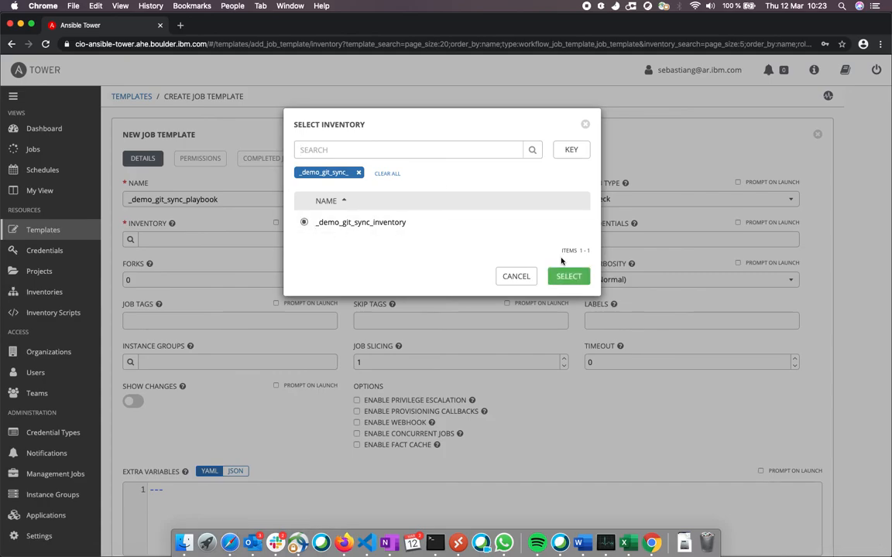
{"action": "left_click", "coordinate": [567, 276]}
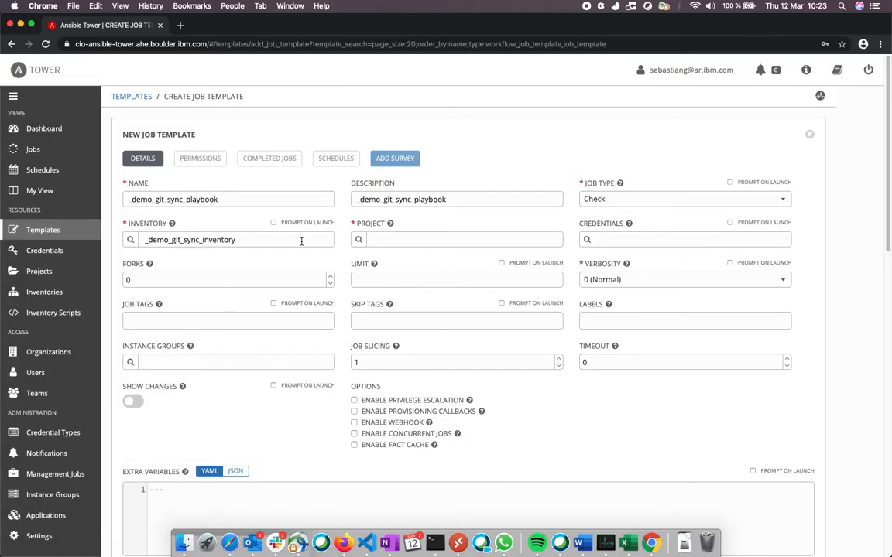
Search the available projects for _demo_git_sync and assign that project to the job template.
{"action": "left_click", "coordinate": [359, 240]}
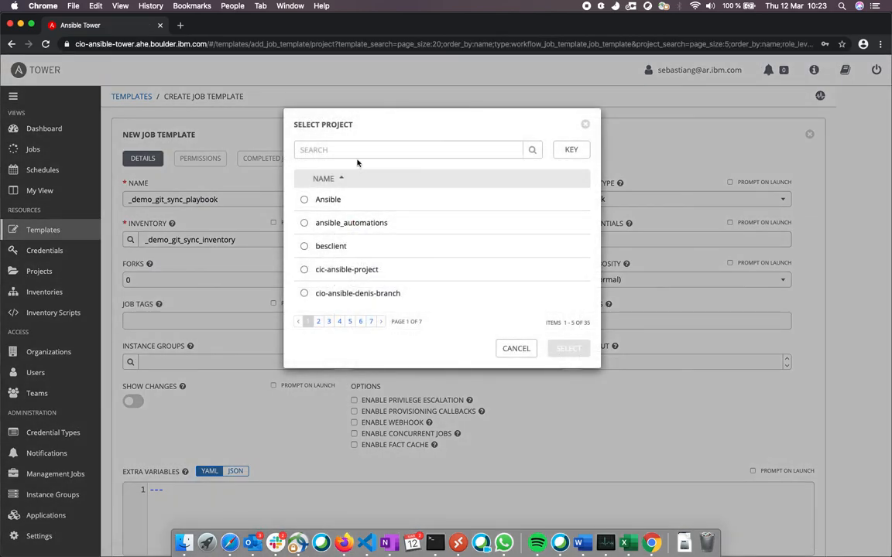
{"action": "left_click", "coordinate": [356, 150]}
{"action": "key", "text": "ctrl+v"}
{"action": "key", "text": "Return"}
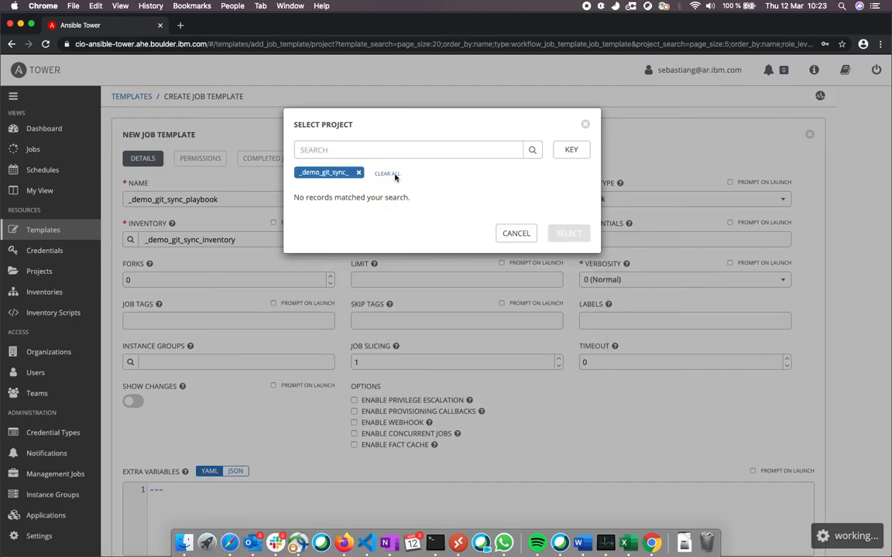
{"action": "left_click", "coordinate": [380, 151]}
{"action": "key", "text": "ctrl+v"}
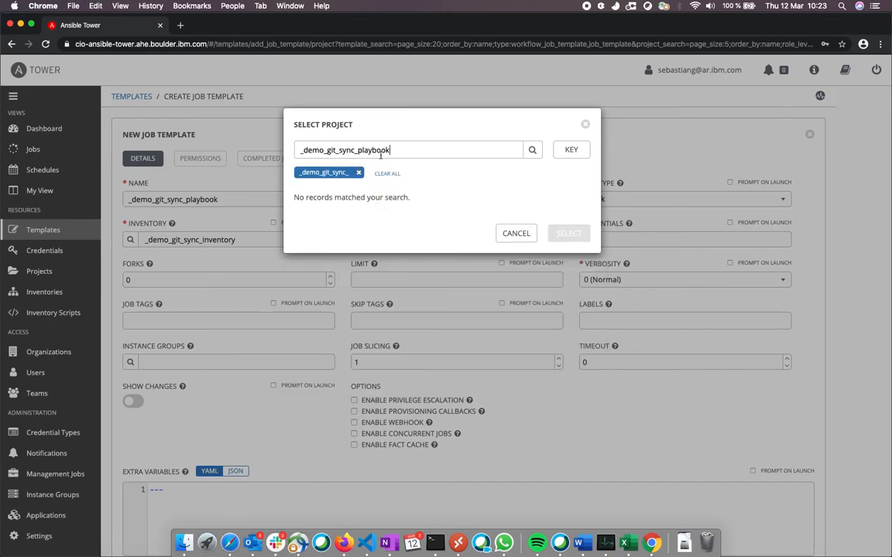
{"action": "left_click", "coordinate": [360, 151], "text": "shift"}
{"action": "type", "text": "p"}
{"action": "key", "text": "Return"}
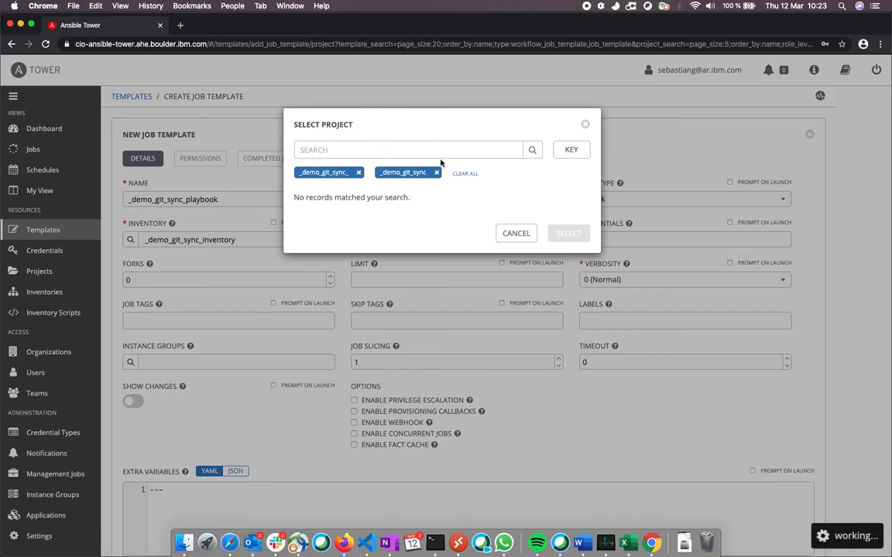
{"action": "left_click", "coordinate": [359, 174]}
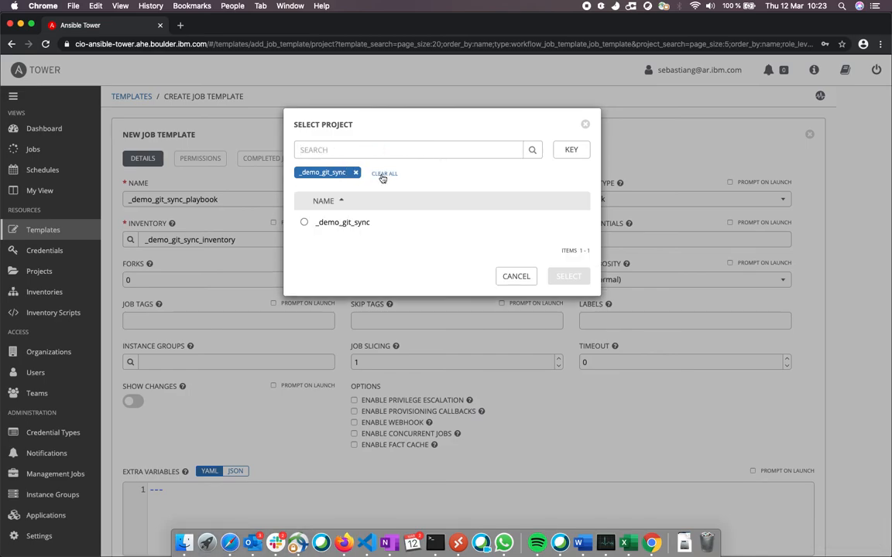
{"action": "left_click", "coordinate": [304, 223]}
{"action": "left_click", "coordinate": [573, 280]}
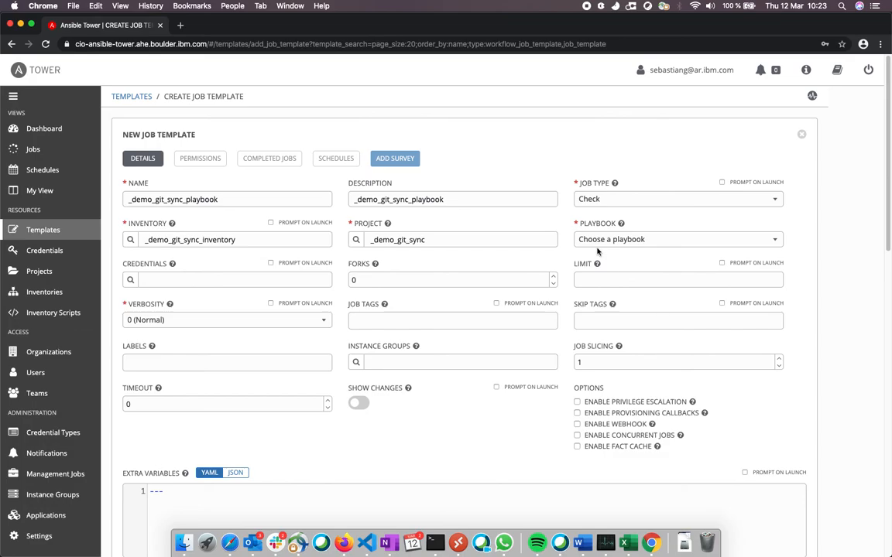
Choose example_patching_playbook.yml as the playbook and save the job template.
{"action": "left_click", "coordinate": [608, 240]}
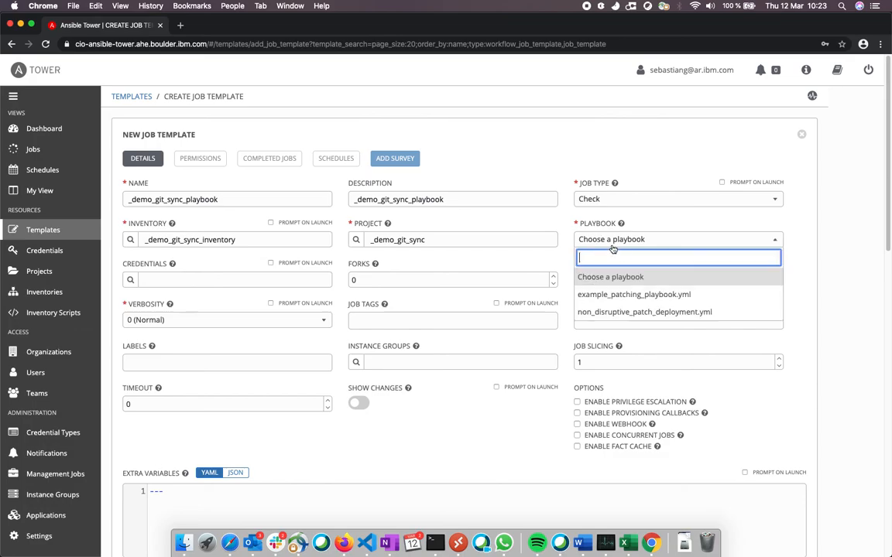
{"action": "left_click", "coordinate": [619, 295]}
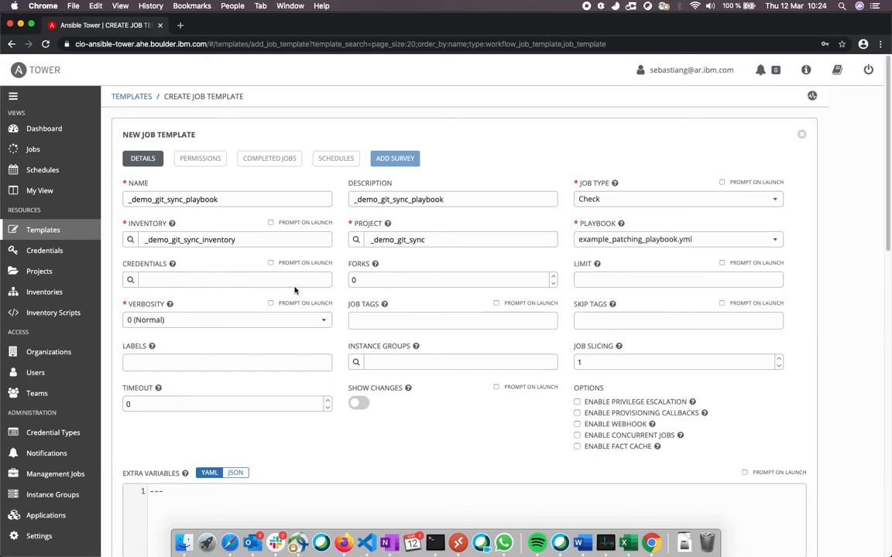
{"action": "scroll", "coordinate": [257, 344], "scroll_direction": "down", "scroll_amount": 2}
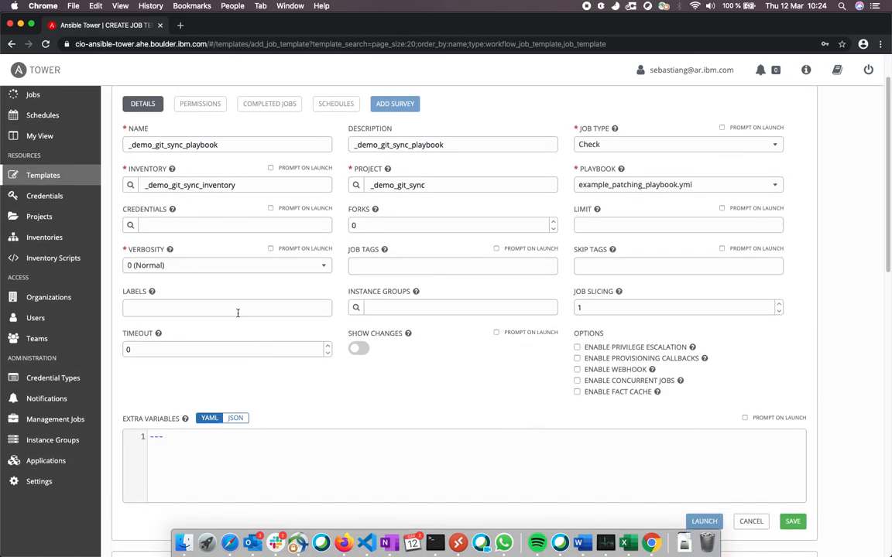
{"action": "scroll", "coordinate": [266, 328], "scroll_direction": "up", "scroll_amount": 1}
{"action": "scroll", "coordinate": [266, 329], "scroll_direction": "down", "scroll_amount": 3}
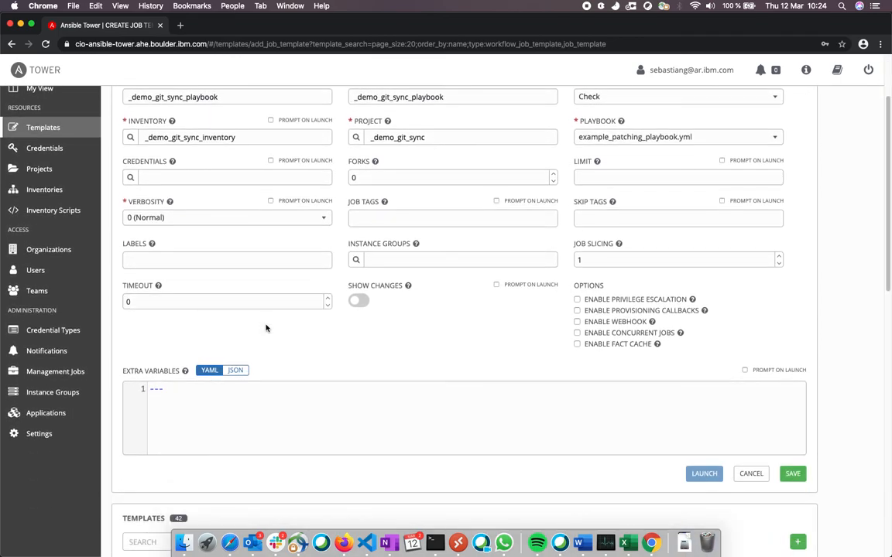
{"action": "scroll", "coordinate": [265, 328], "scroll_direction": "up", "scroll_amount": 2}
{"action": "left_click", "coordinate": [790, 510]}
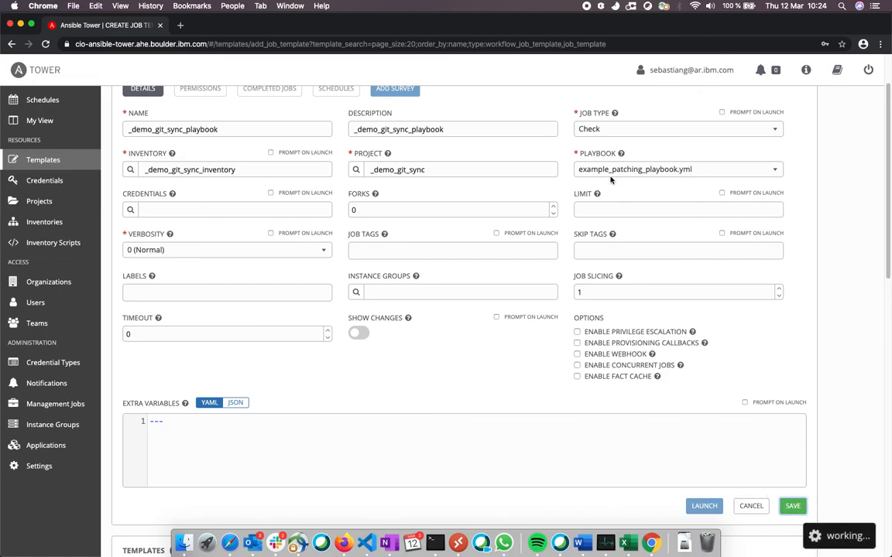
Review the details of the saved _demo_git_sync_playbook job template.
{"action": "scroll", "coordinate": [611, 179], "scroll_direction": "up", "scroll_amount": 1}
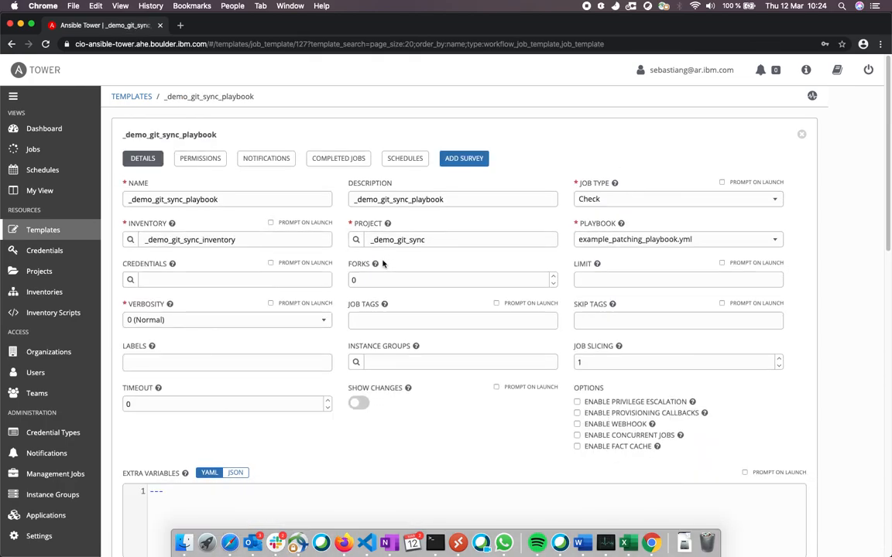
{"action": "scroll", "coordinate": [382, 264], "scroll_direction": "down", "scroll_amount": 5}
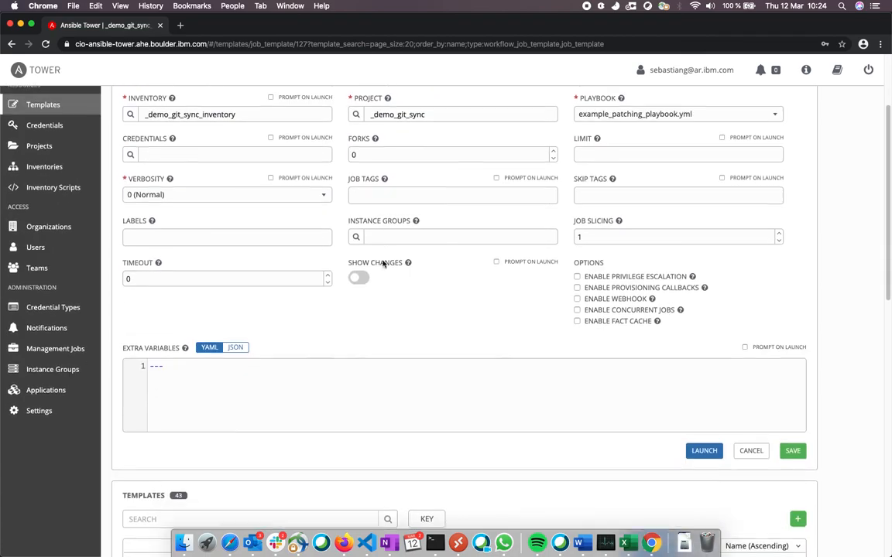
{"action": "scroll", "coordinate": [382, 264], "scroll_direction": "up", "scroll_amount": 2}
{"action": "scroll", "coordinate": [382, 264], "scroll_direction": "up", "scroll_amount": 2}
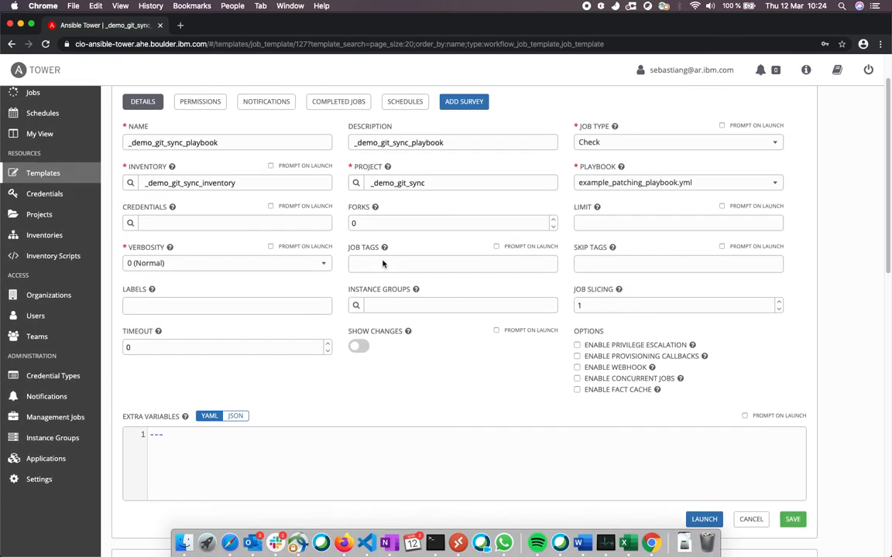
{"action": "scroll", "coordinate": [383, 264], "scroll_direction": "up", "scroll_amount": 2}
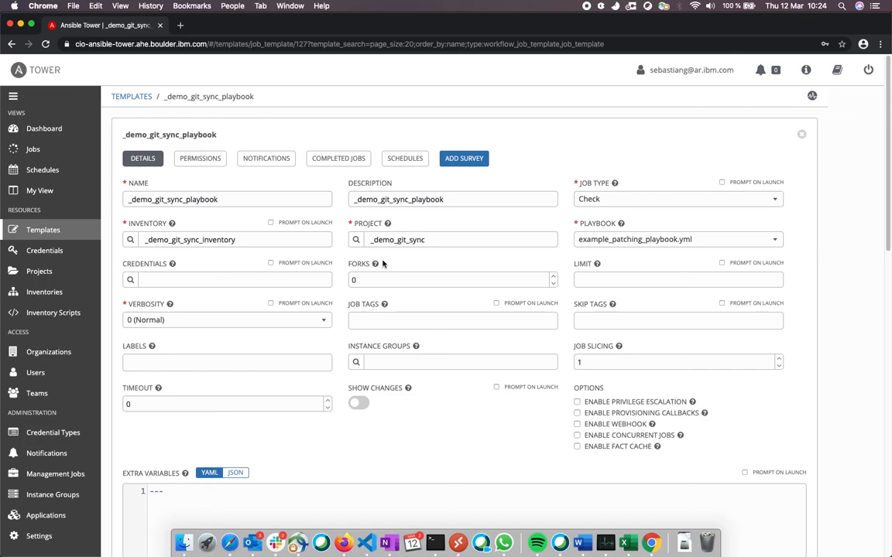
Revisit the project and template lists and return to the dashboard overview.
{"action": "left_click", "coordinate": [72, 275]}
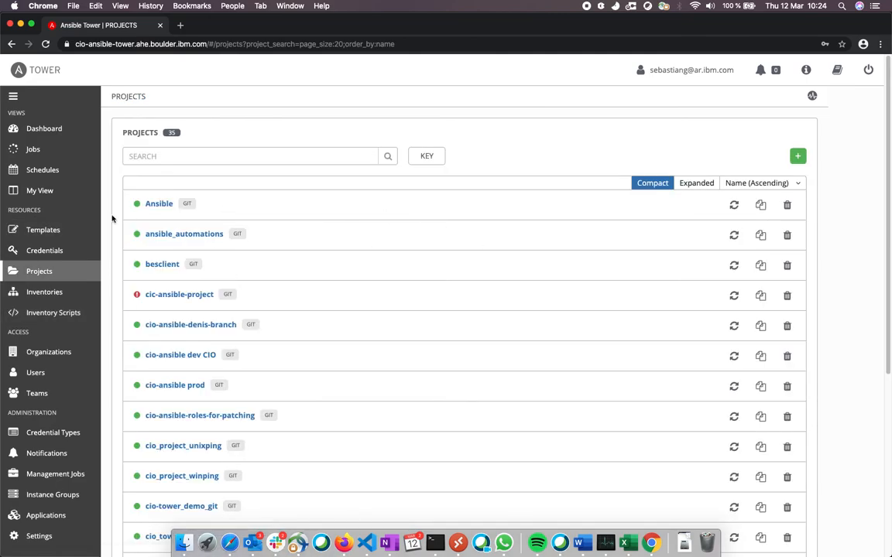
{"action": "left_click", "coordinate": [65, 233]}
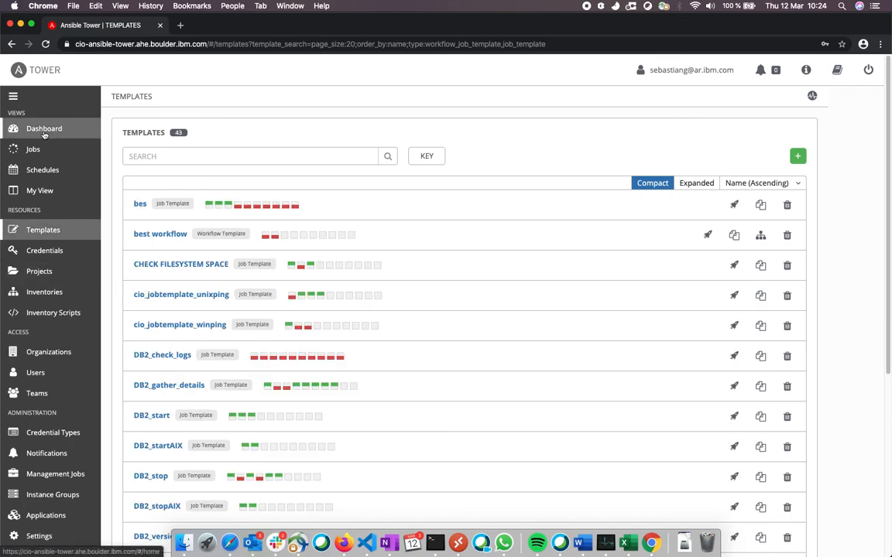
{"action": "left_click", "coordinate": [44, 131]}
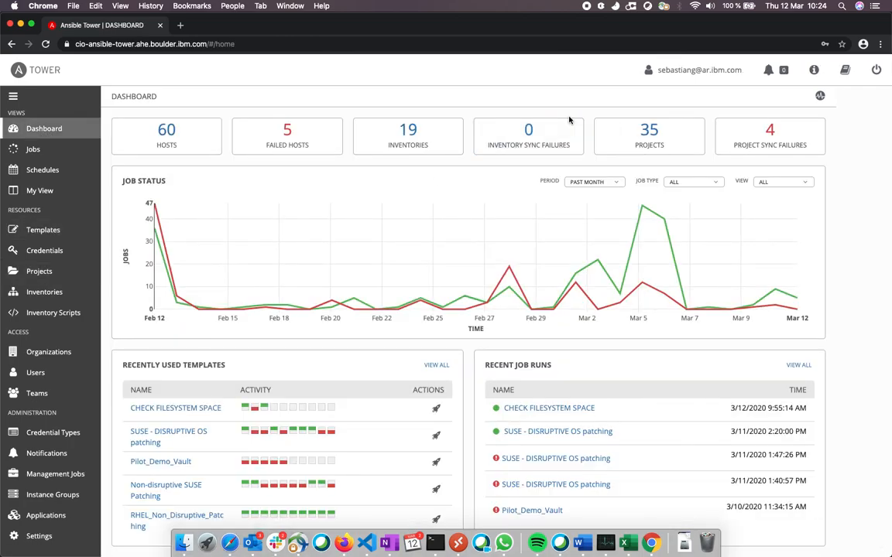